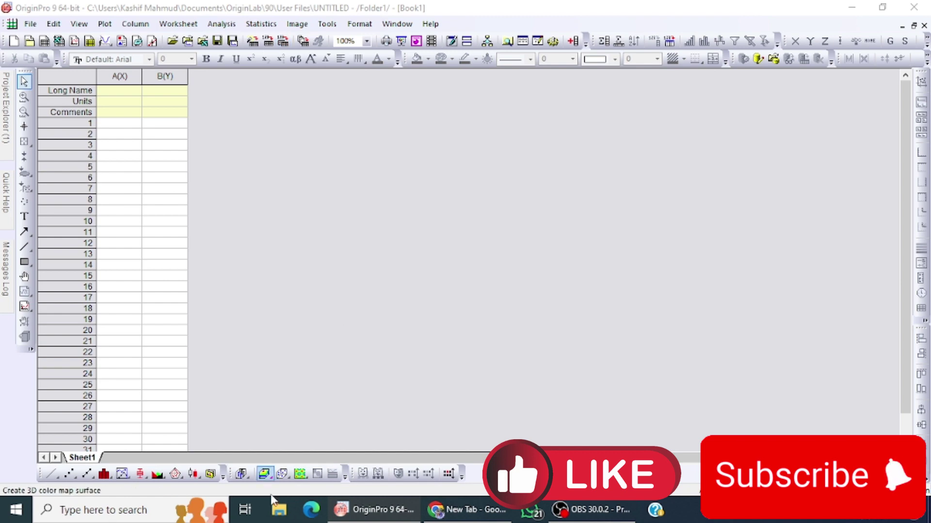
# Browse to F:\XRD in File Explorer and look over the four XRD .txt data files.
pyautogui.click(279, 510)
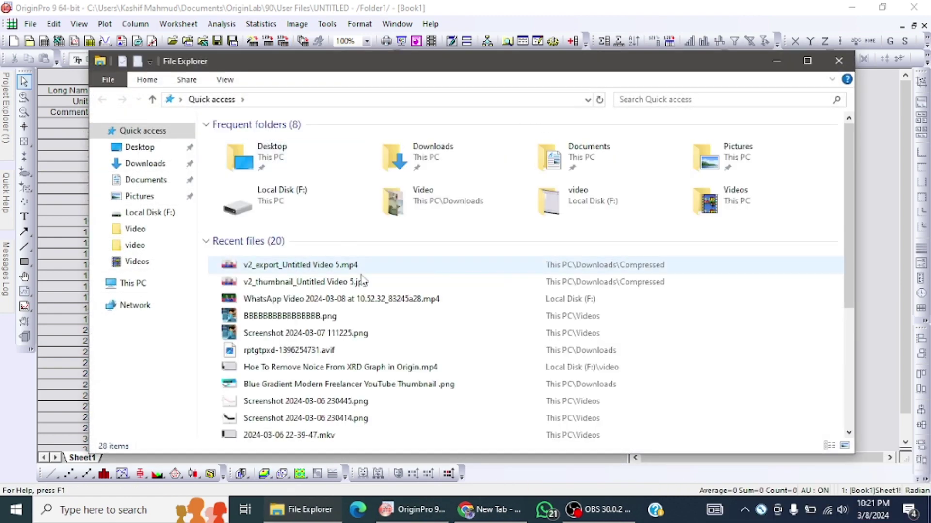
pyautogui.click(135, 284)
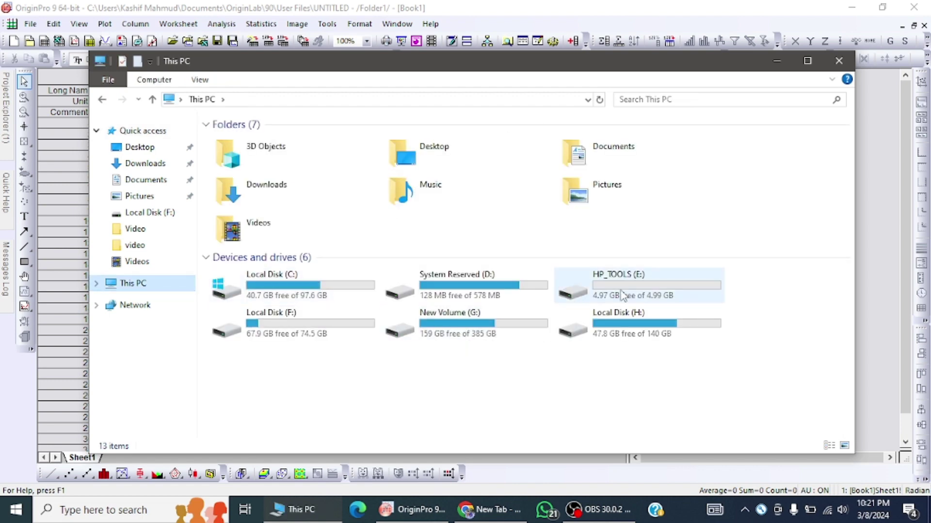
pyautogui.doubleClick(328, 339)
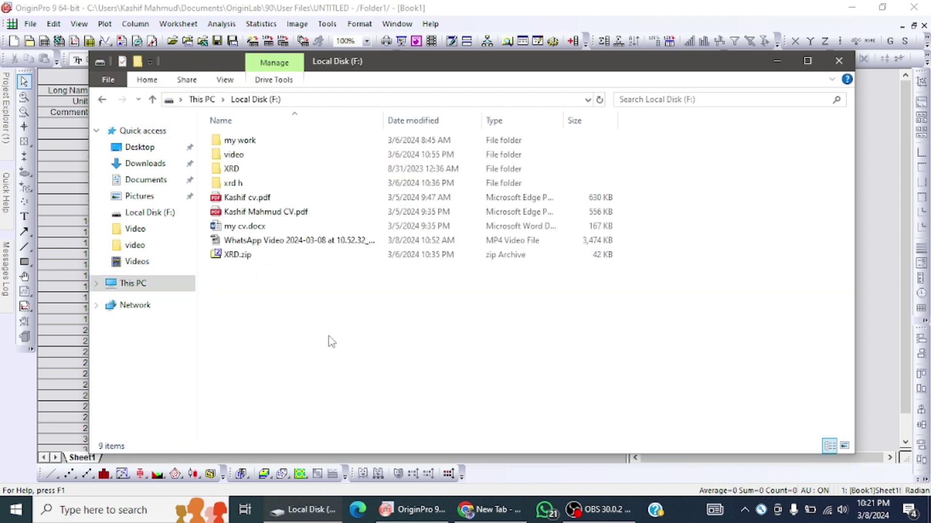
pyautogui.doubleClick(316, 172)
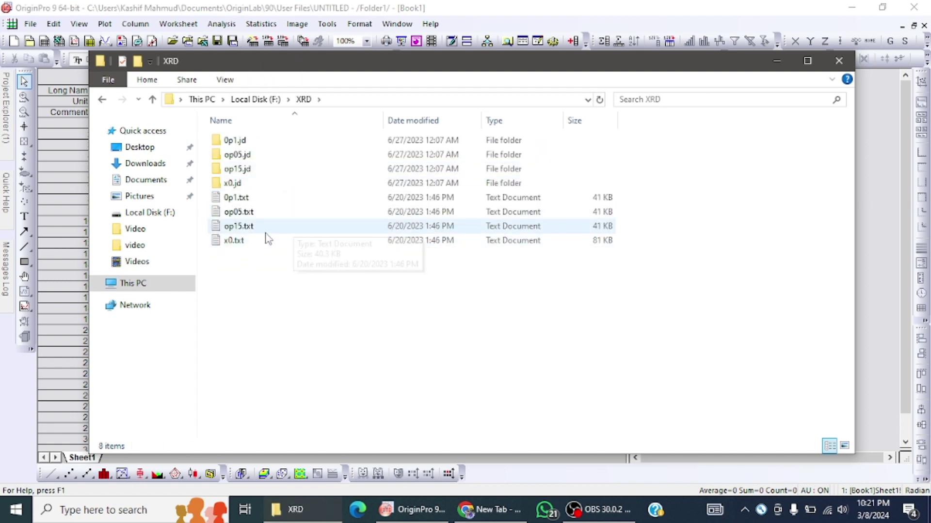
pyautogui.click(248, 245)
pyautogui.moveTo(273, 258); pyautogui.dragTo(248, 198)
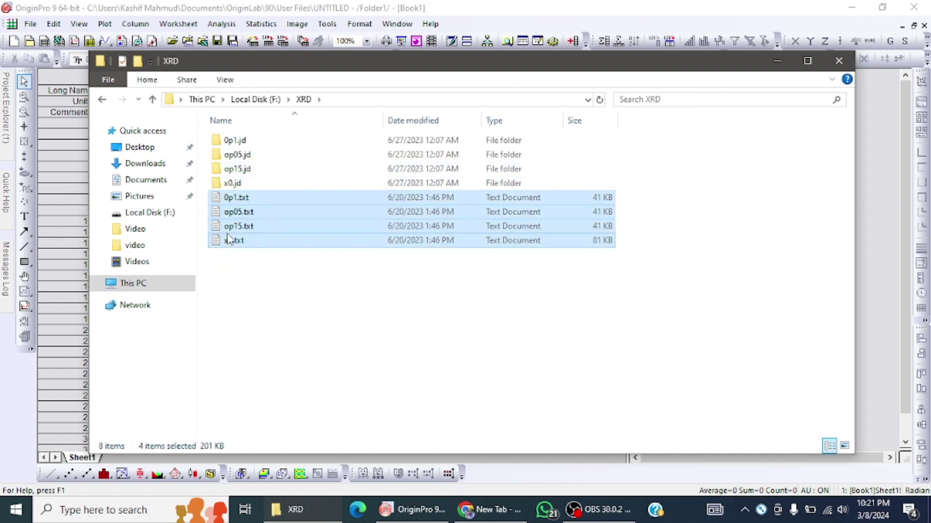
pyautogui.click(254, 241)
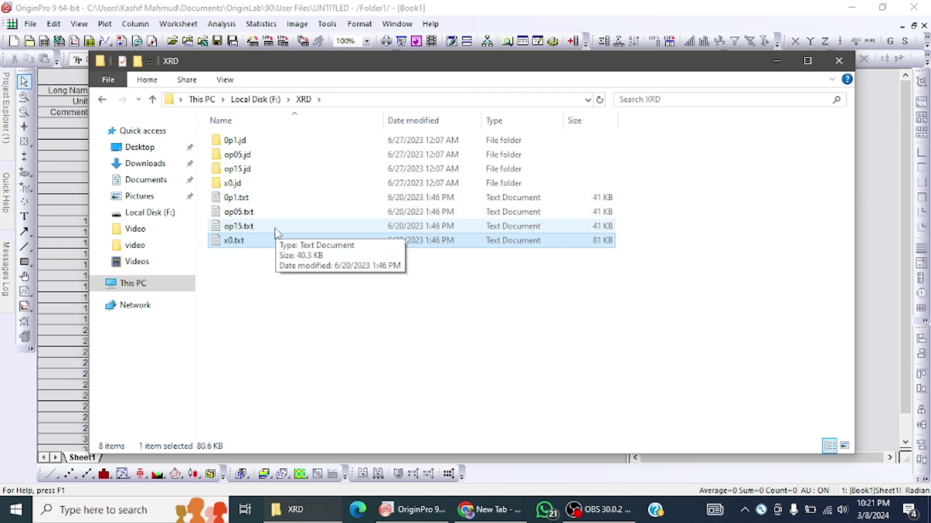
# Use Import Multiple ASCII to load the four XRD text files as separate workbooks.
pyautogui.click(415, 509)
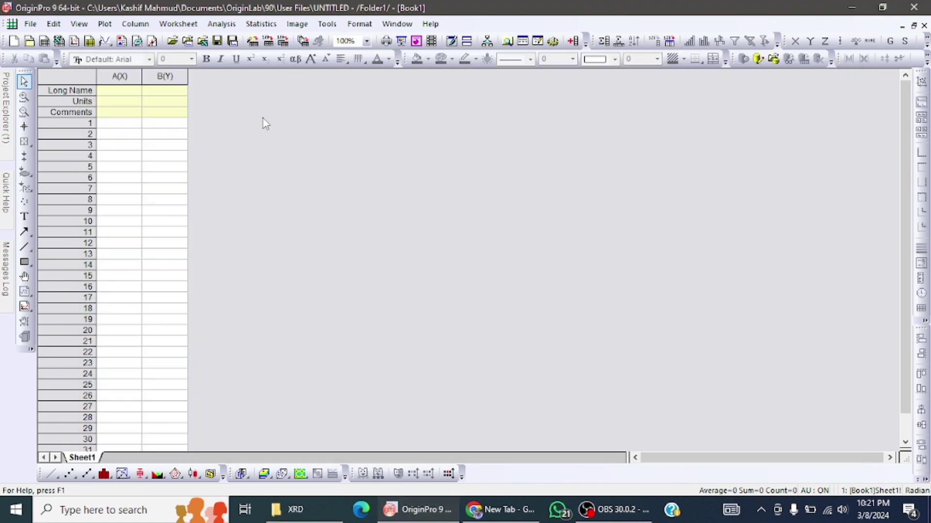
pyautogui.click(282, 41)
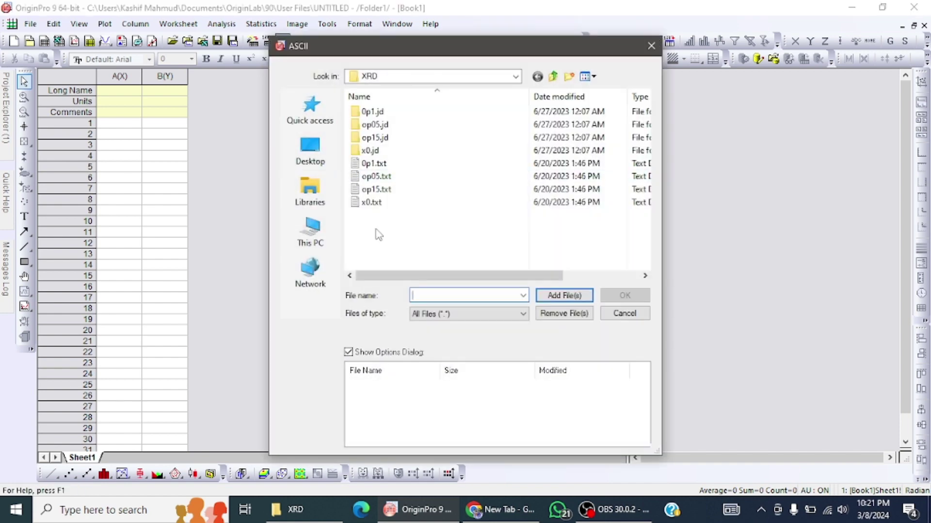
pyautogui.moveTo(366, 216); pyautogui.dragTo(365, 169)
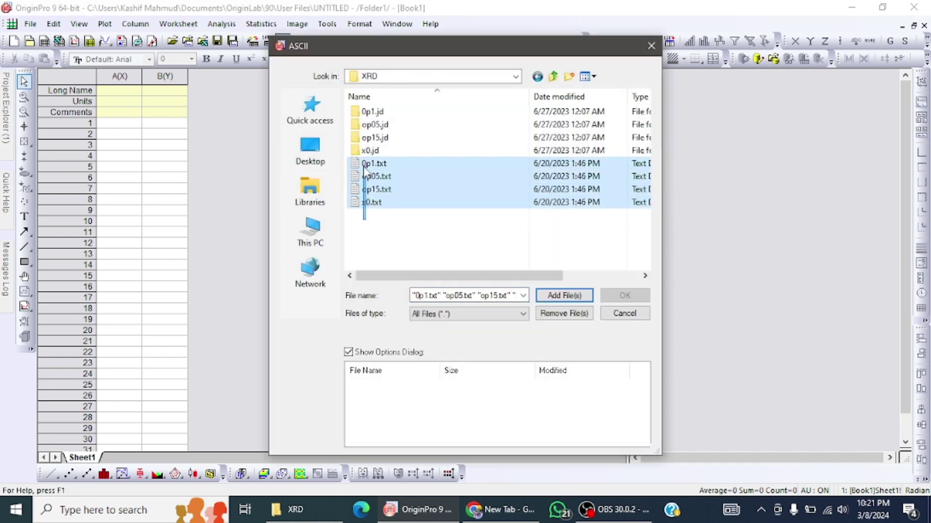
pyautogui.click(562, 297)
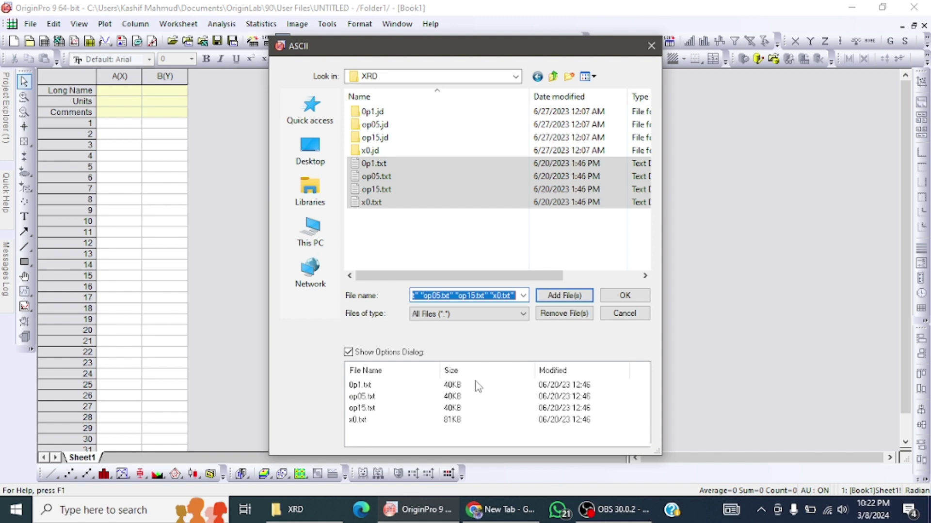
pyautogui.click(634, 302)
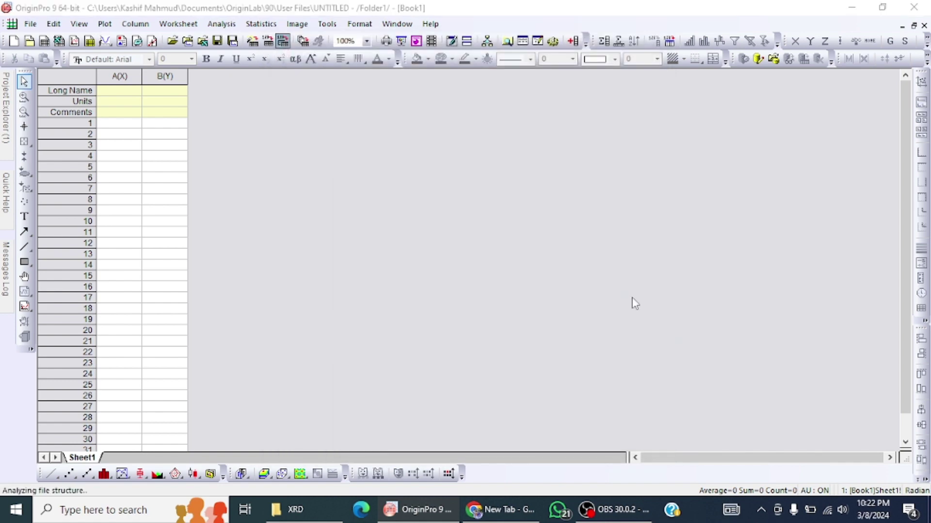
pyautogui.click(590, 416)
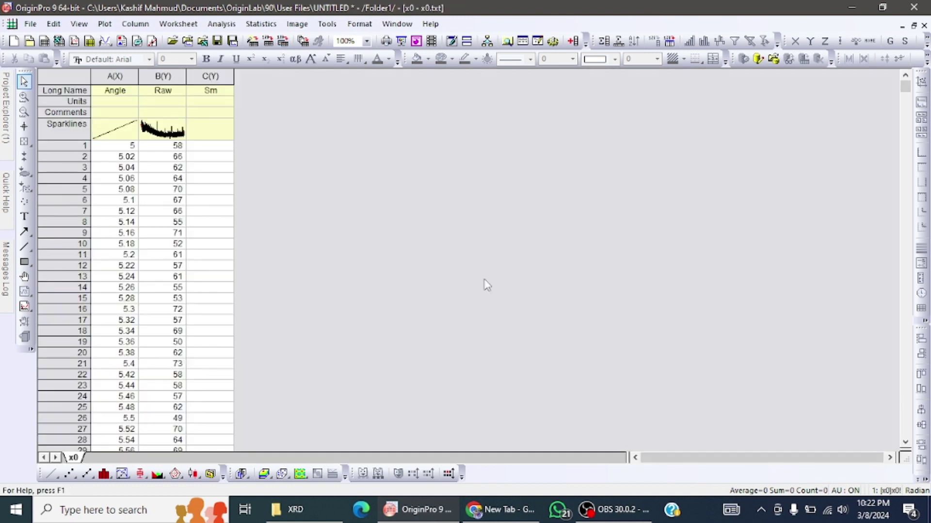
# View the 0p1 workbook from Project Explorer, then return to the x0 workbook.
pyautogui.click(6, 131)
pyautogui.doubleClick(47, 223)
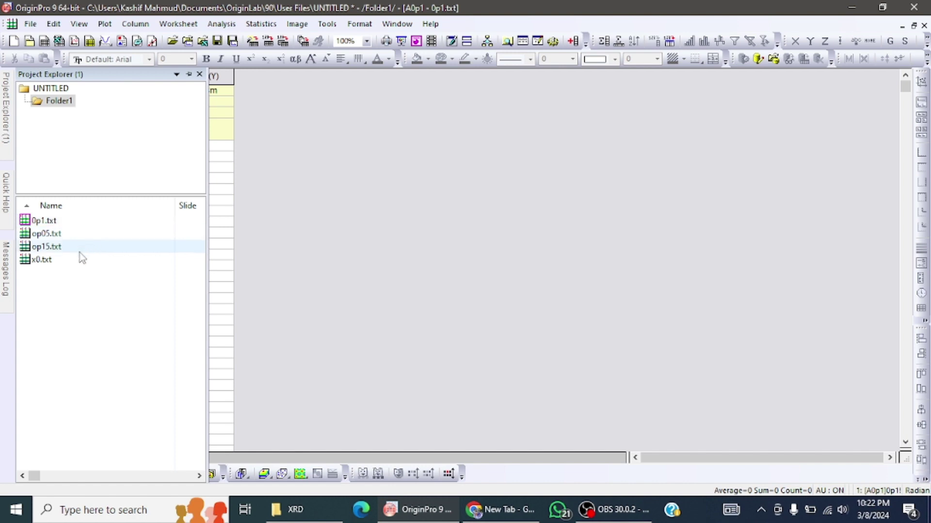
pyautogui.click(63, 264)
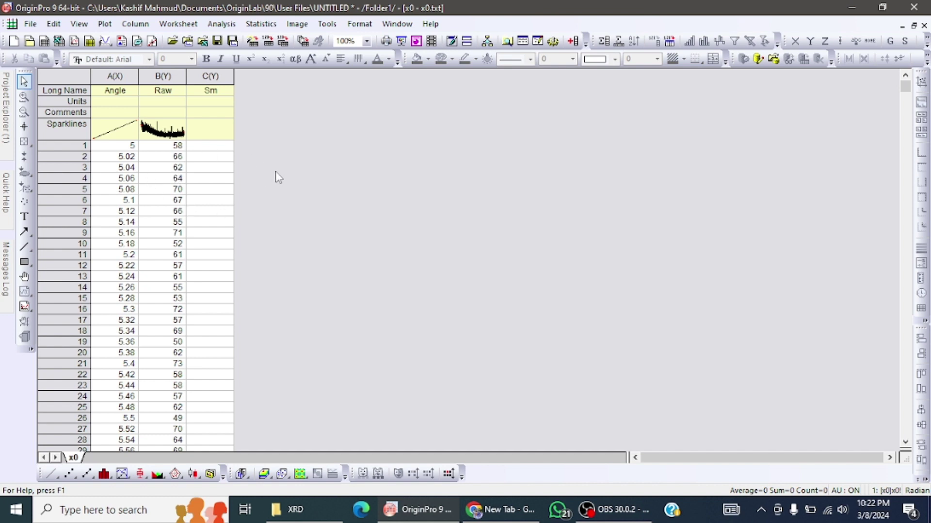
# Add 12 new empty columns (D through O) to the x0 worksheet via Ctrl+D.
pyautogui.hotkey('ctrl', 'd')
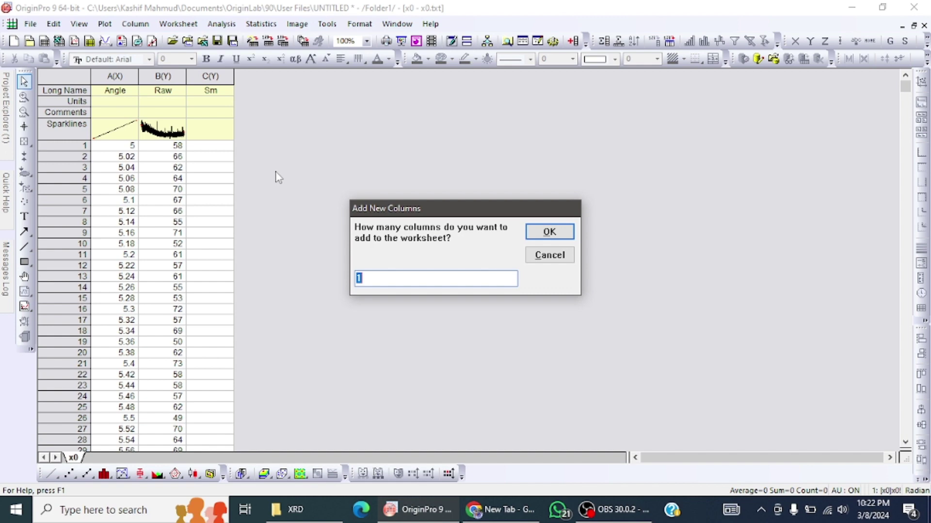
pyautogui.write('1')
pyautogui.click(549, 232)
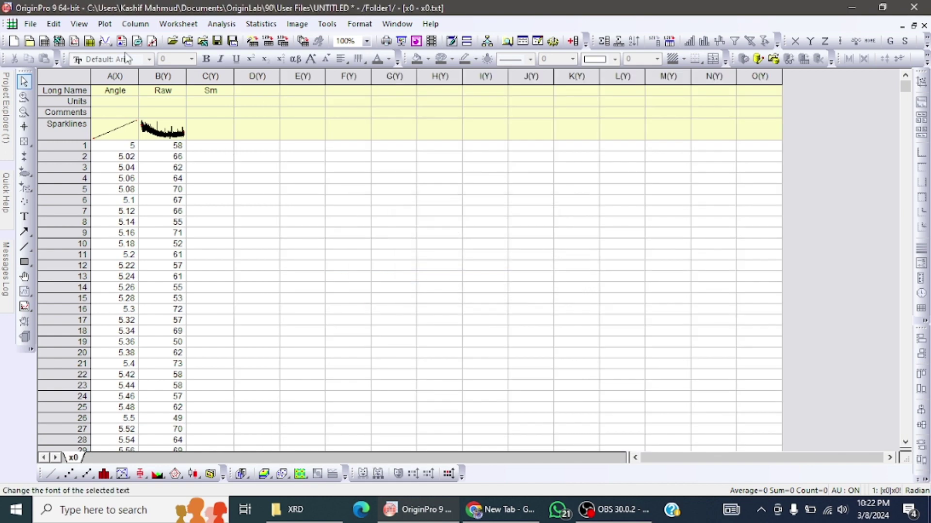
pyautogui.moveTo(6, 109)
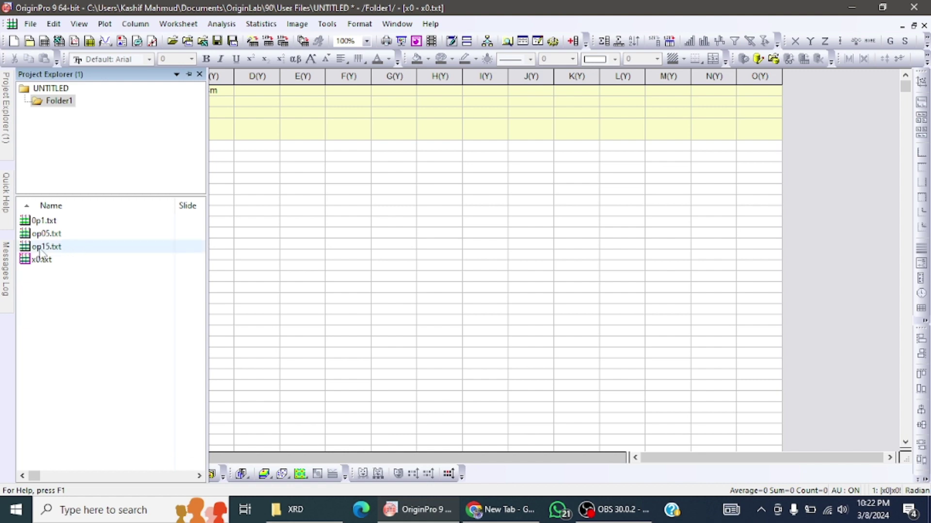
# Copy op05's Angle and Raw columns into x0's columns C and D.
pyautogui.doubleClick(64, 235)
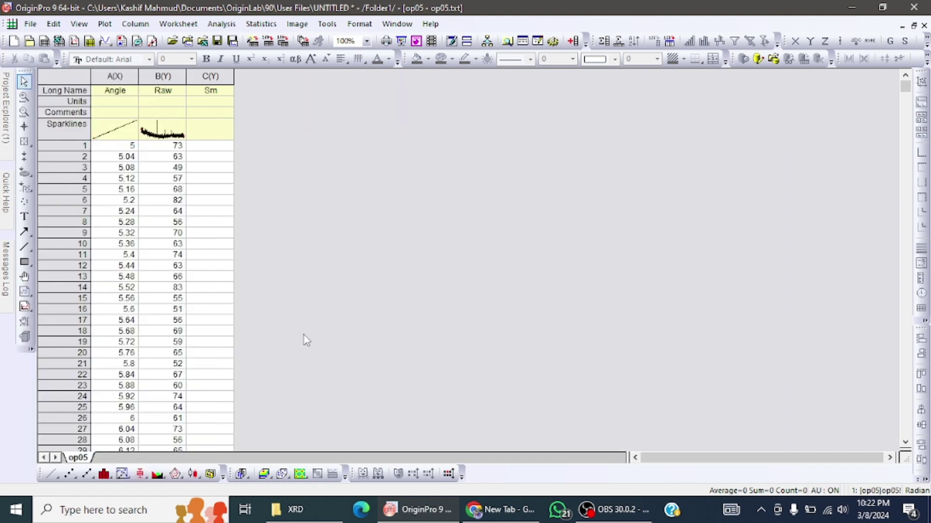
pyautogui.moveTo(114, 78); pyautogui.dragTo(159, 76)
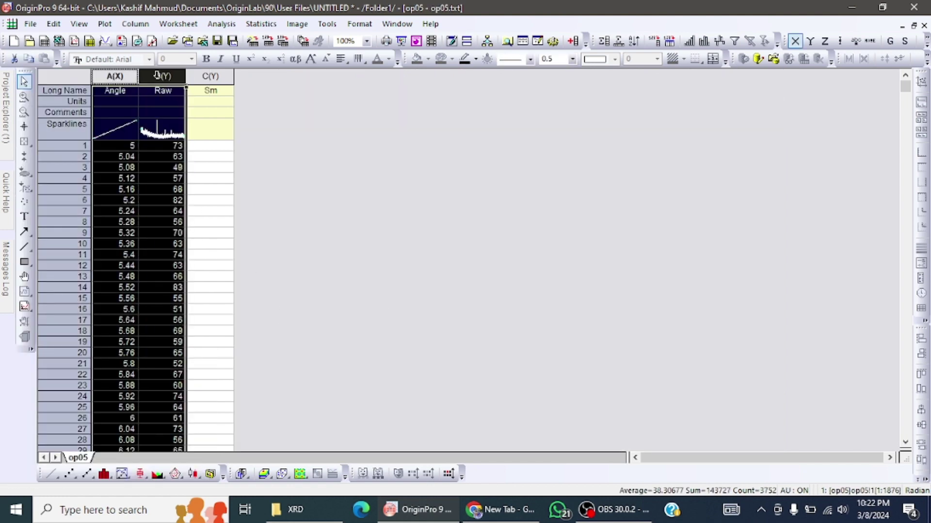
pyautogui.rightClick(160, 77)
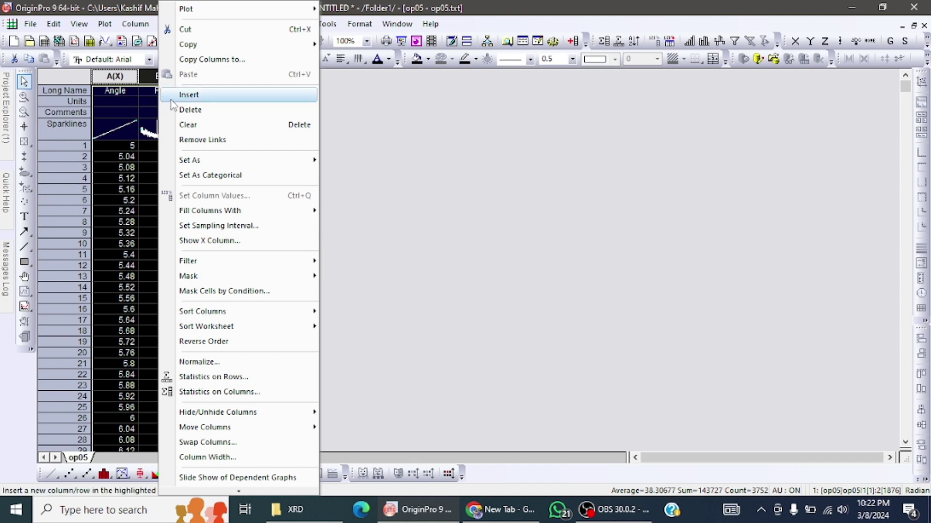
pyautogui.moveTo(187, 44)
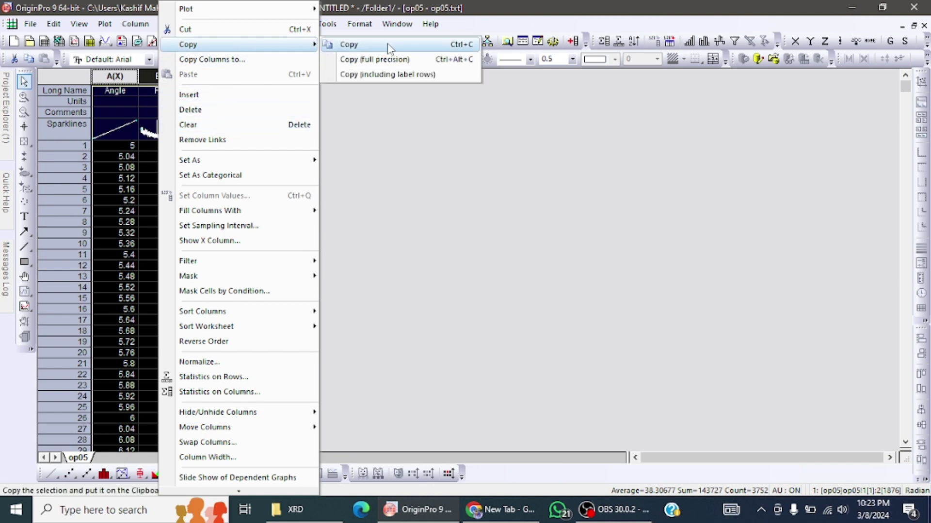
pyautogui.click(390, 48)
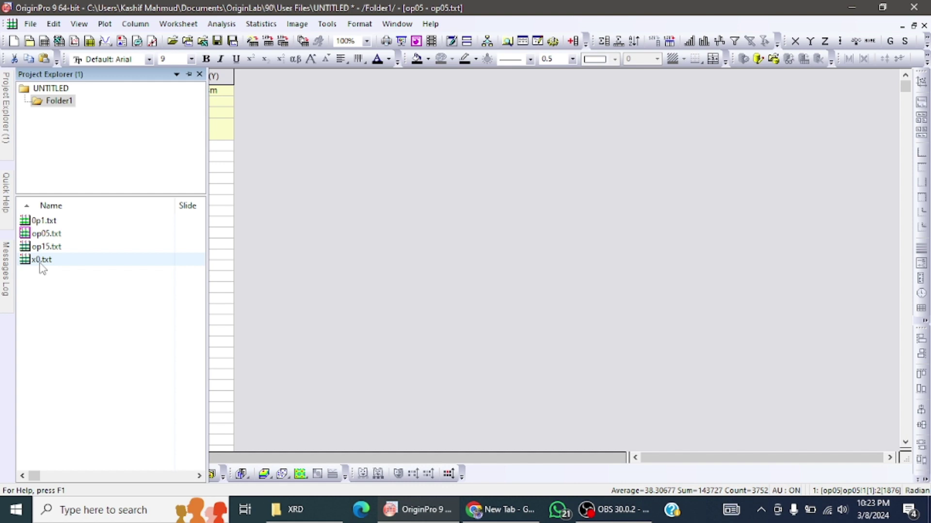
pyautogui.doubleClick(42, 261)
pyautogui.click(271, 169)
pyautogui.click(222, 149)
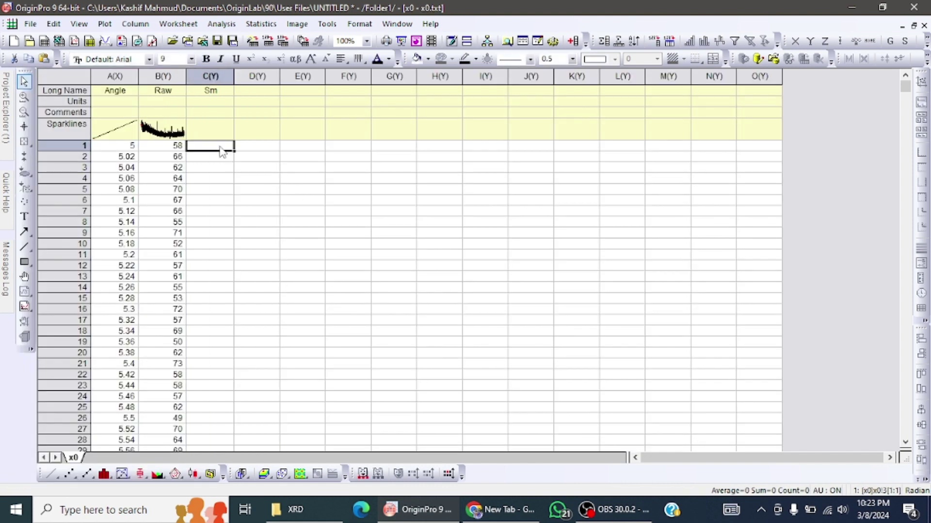
pyautogui.hotkey('ctrl', 'v')
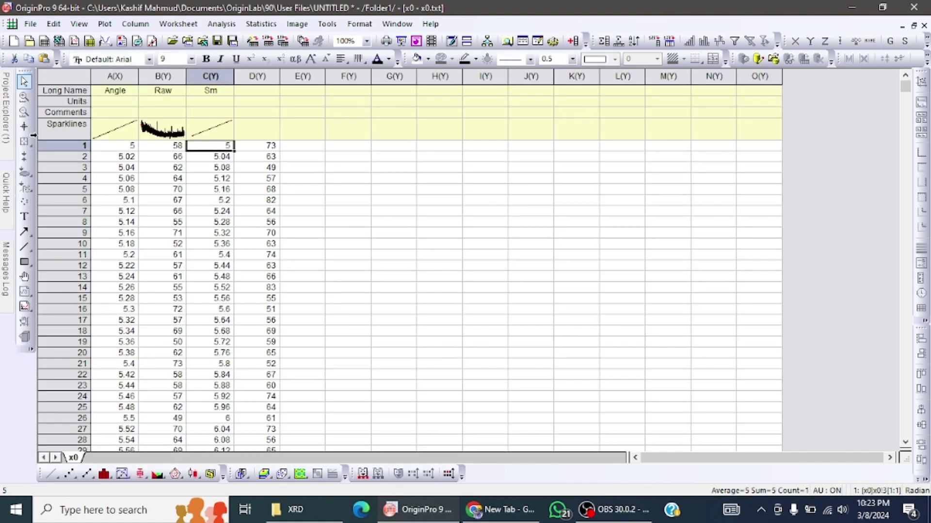
pyautogui.moveTo(6, 109)
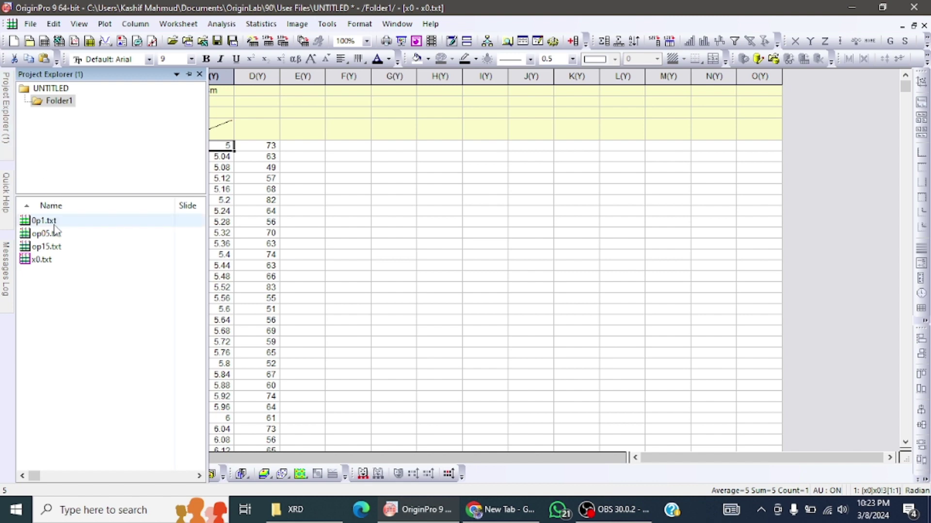
# Copy 0p1's Angle and Raw columns into x0's columns E and F.
pyautogui.doubleClick(76, 222)
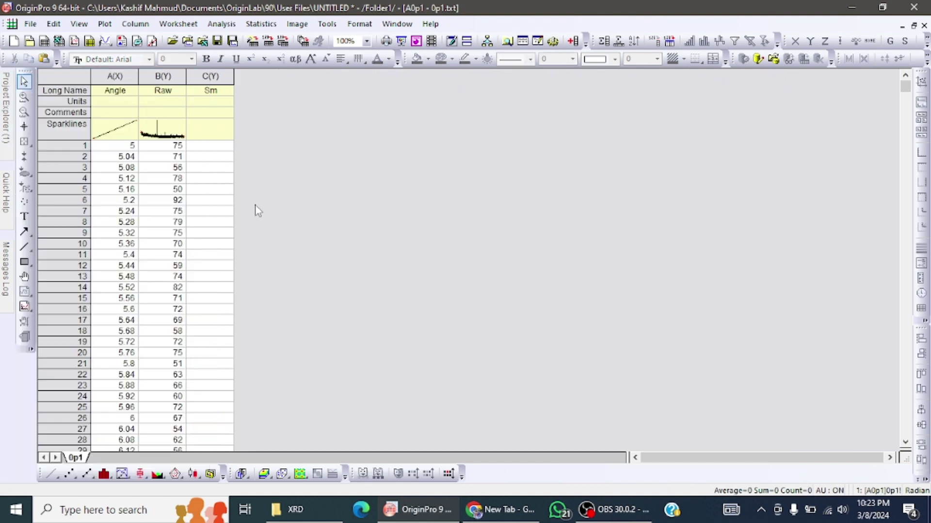
pyautogui.moveTo(114, 76); pyautogui.dragTo(152, 77)
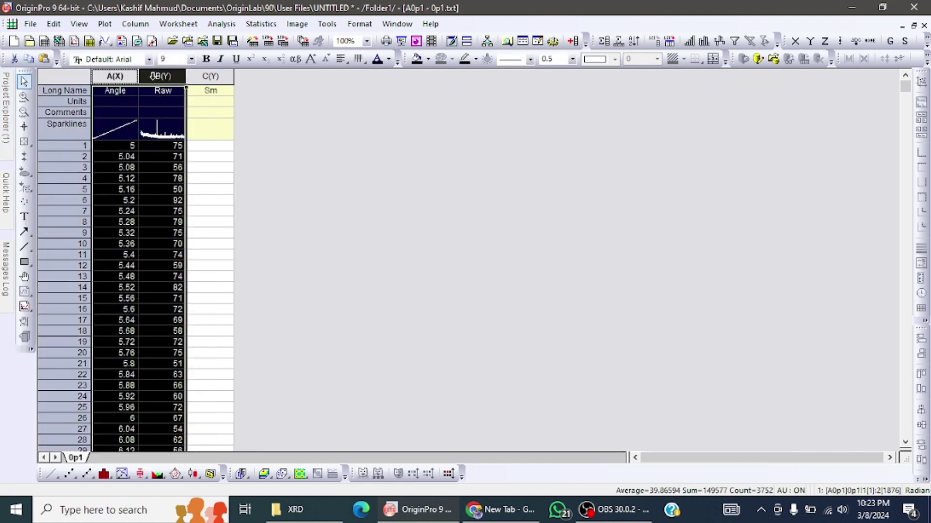
pyautogui.moveTo(7, 107)
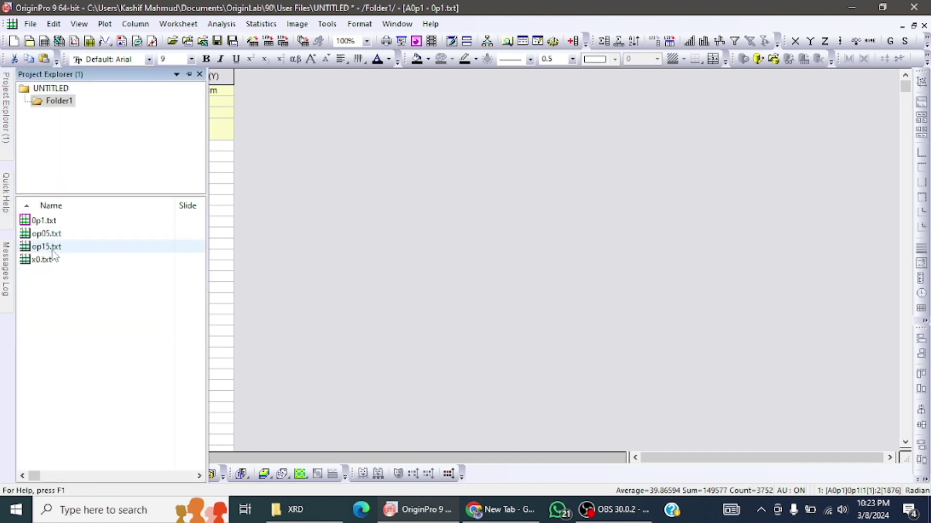
pyautogui.doubleClick(64, 267)
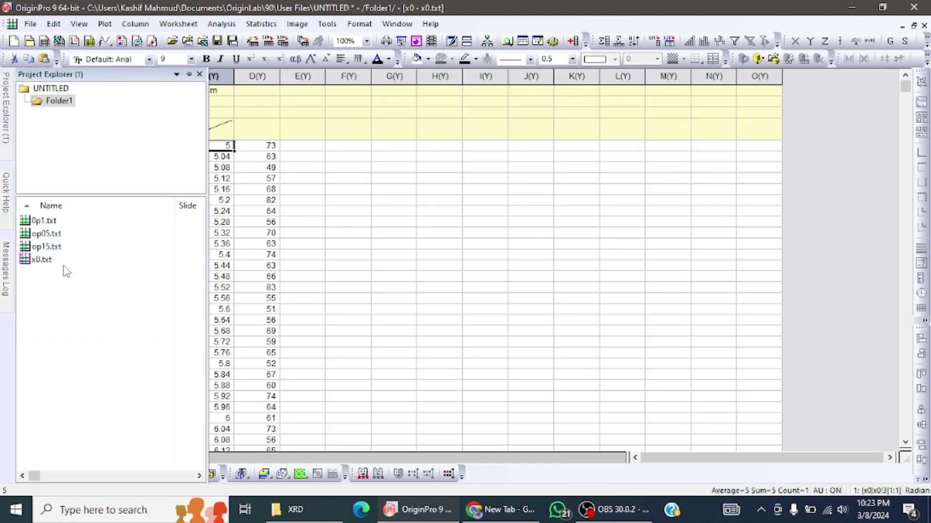
pyautogui.click(315, 151)
pyautogui.hotkey('ctrl', 'v')
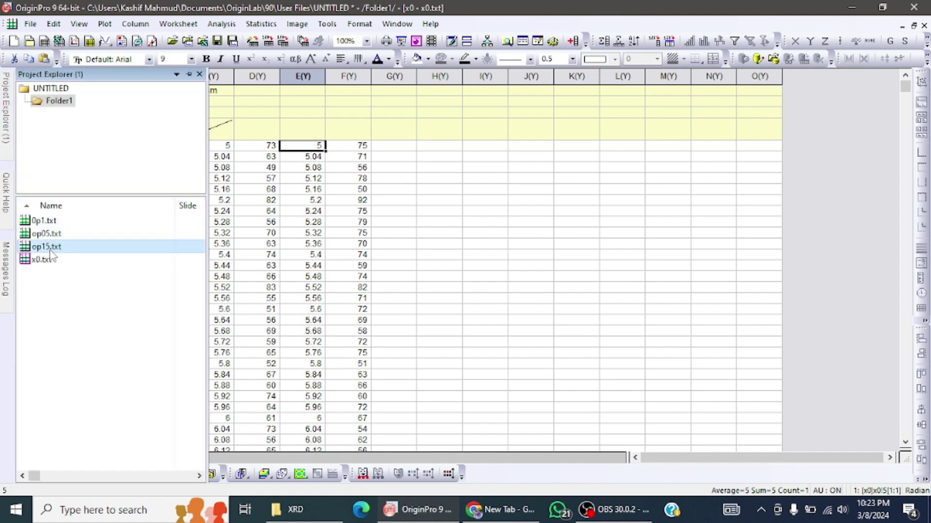
# Copy op15's angle and intensity columns into x0's columns G and H.
pyautogui.doubleClick(49, 247)
pyautogui.moveTo(116, 76); pyautogui.dragTo(163, 77)
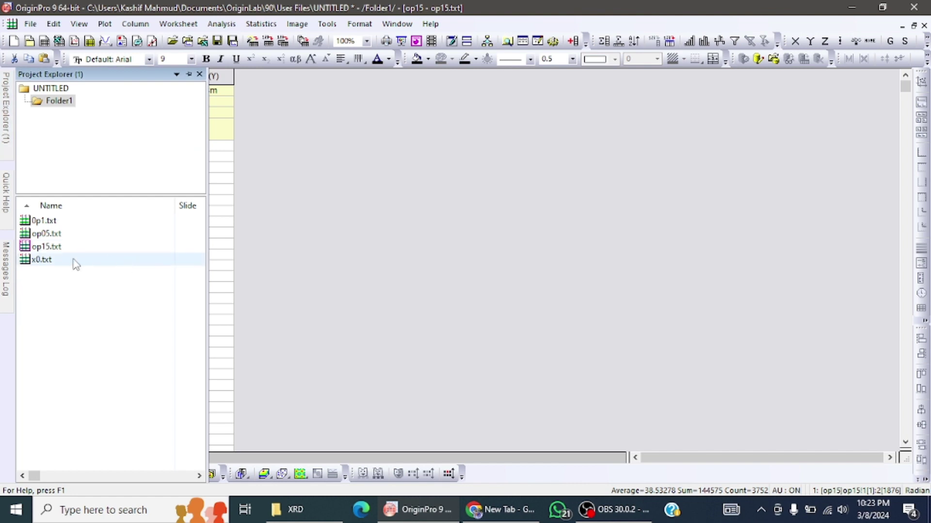
pyautogui.click(64, 266)
pyautogui.doubleClick(66, 266)
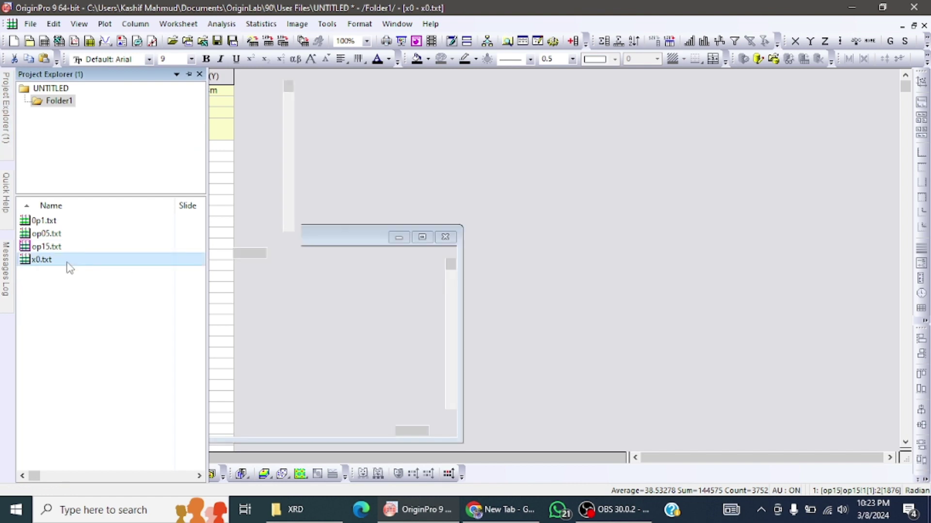
pyautogui.click(397, 150)
pyautogui.hotkey('ctrl', 'v')
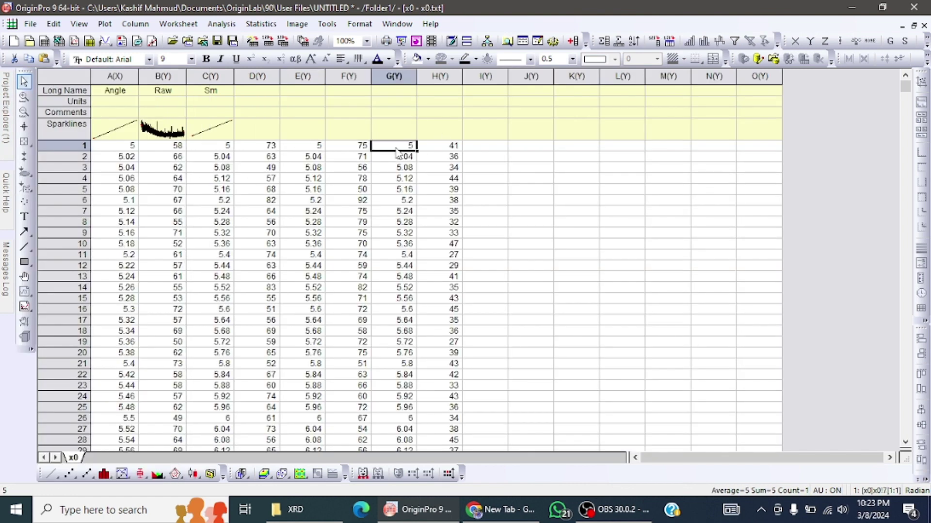
# Delete the empty columns I through O so the worksheet ends at column H.
pyautogui.moveTo(499, 77); pyautogui.dragTo(715, 81)
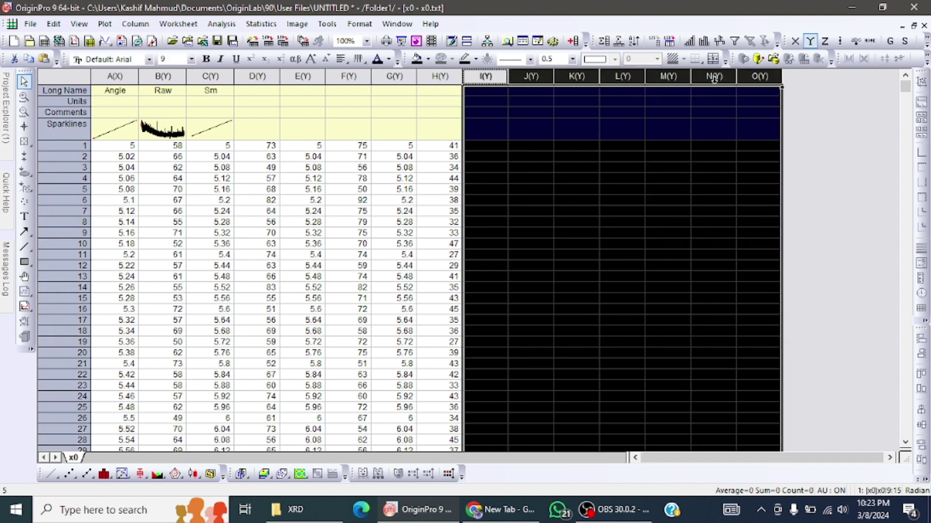
pyautogui.rightClick(545, 78)
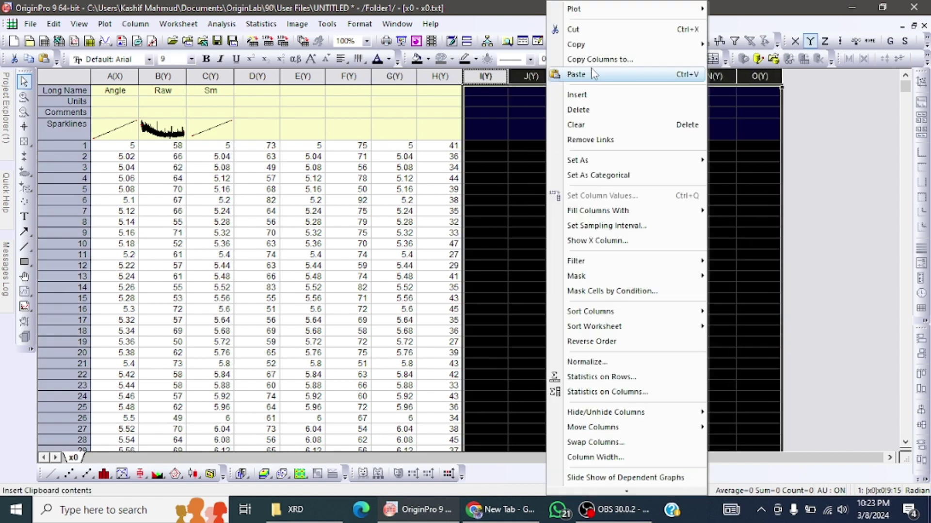
pyautogui.click(586, 110)
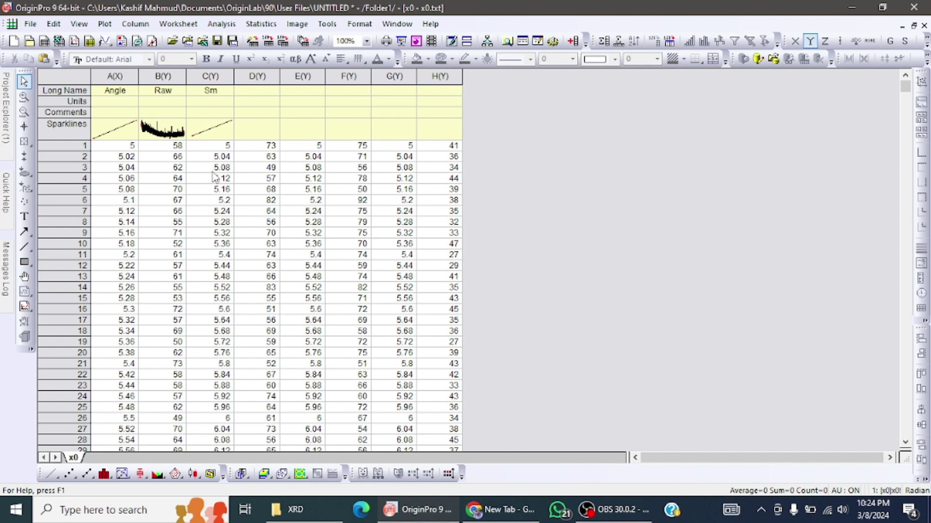
# Set columns C and E to X plot designation in Column Properties.
pyautogui.doubleClick(212, 76)
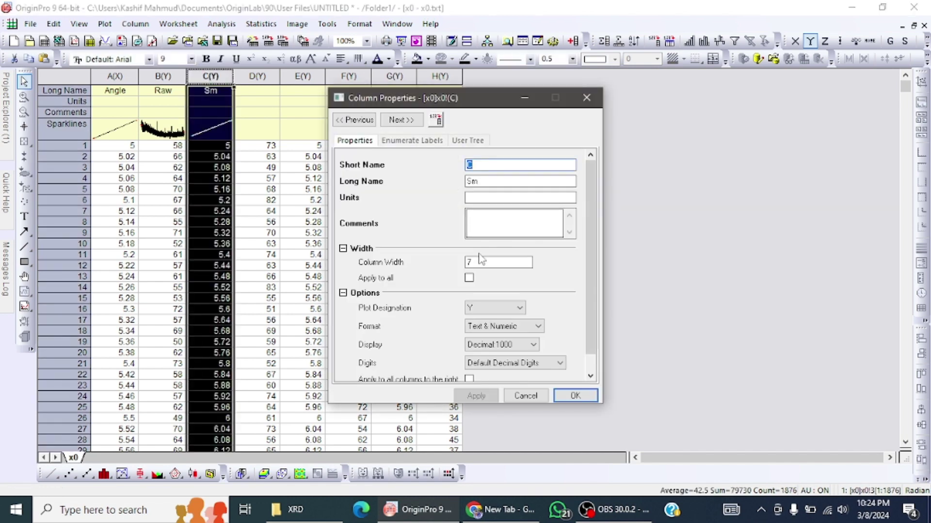
pyautogui.click(512, 310)
pyautogui.click(499, 320)
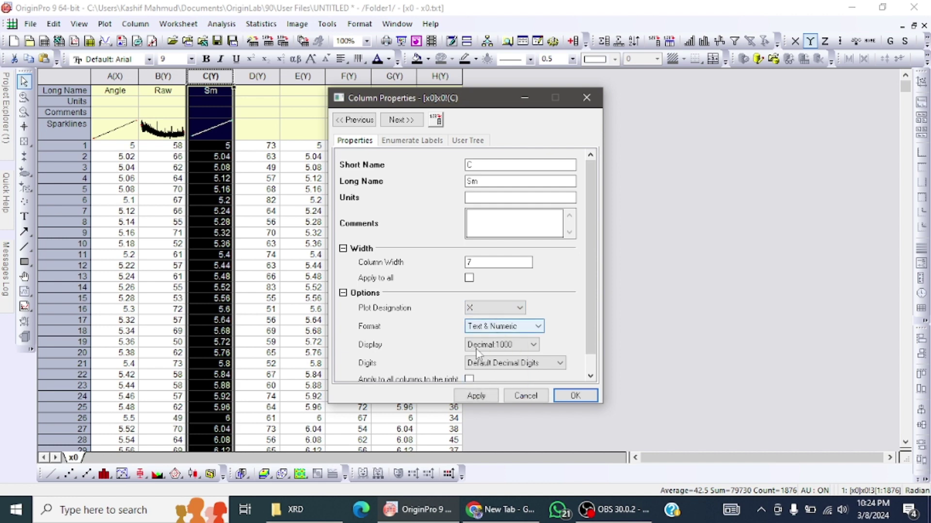
pyautogui.click(476, 396)
pyautogui.click(571, 394)
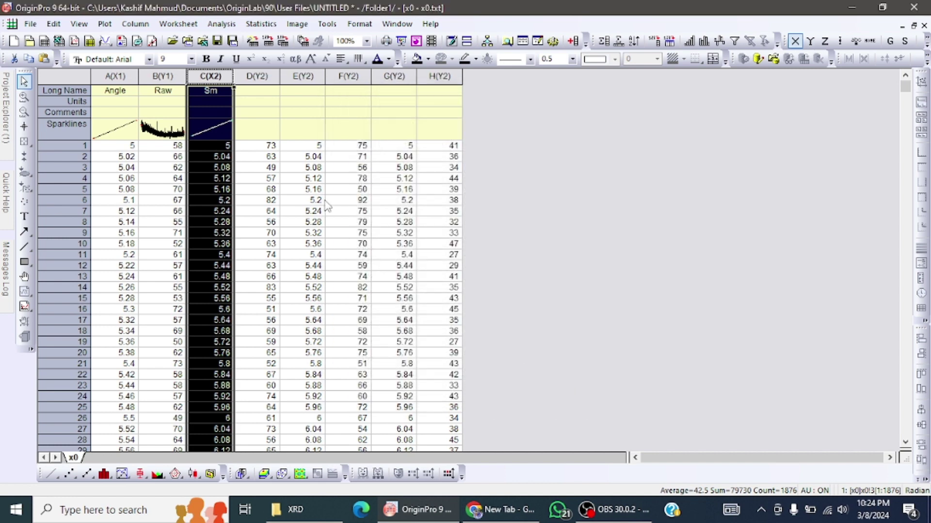
pyautogui.doubleClick(304, 76)
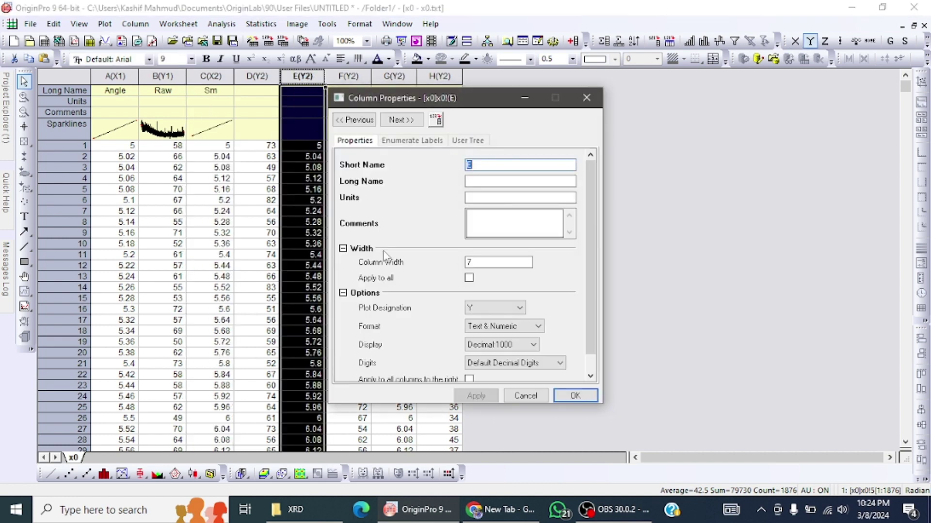
pyautogui.click(520, 312)
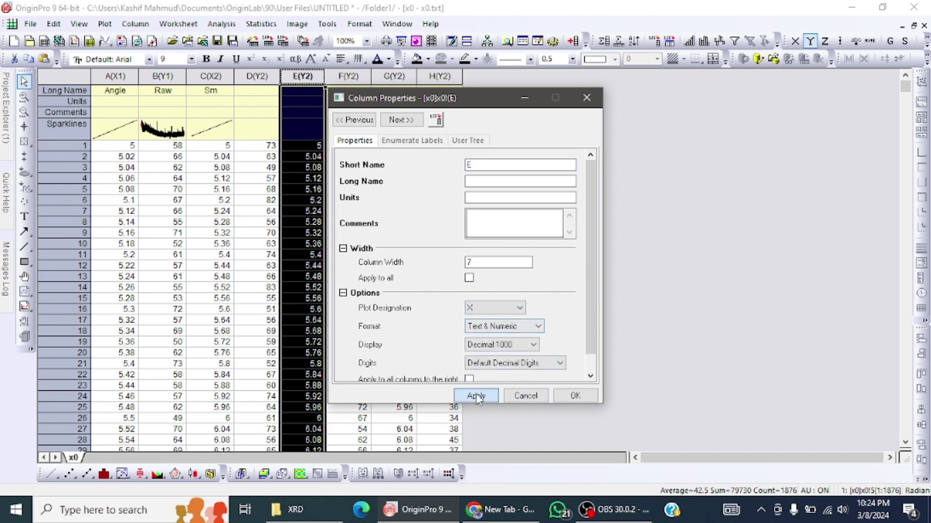
pyautogui.click(476, 395)
pyautogui.click(574, 396)
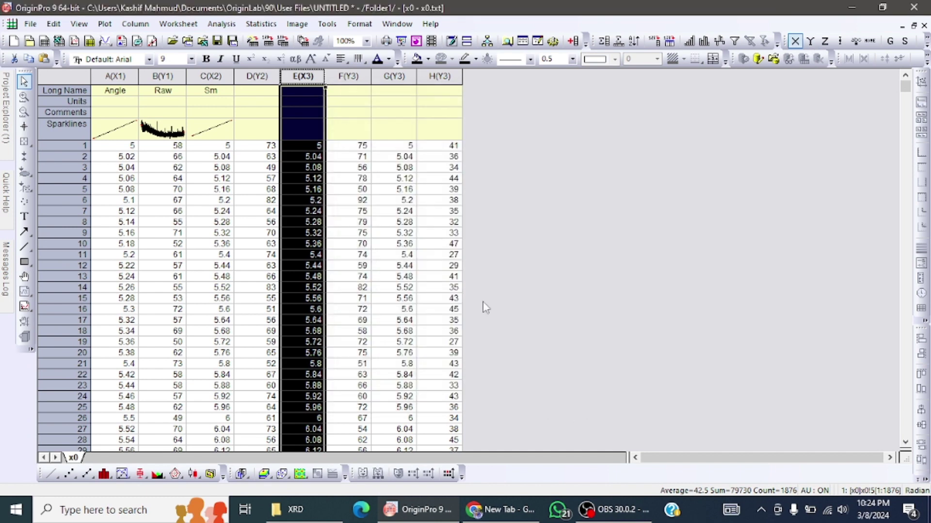
# Set column G to X plot designation and clear the column selection.
pyautogui.doubleClick(394, 76)
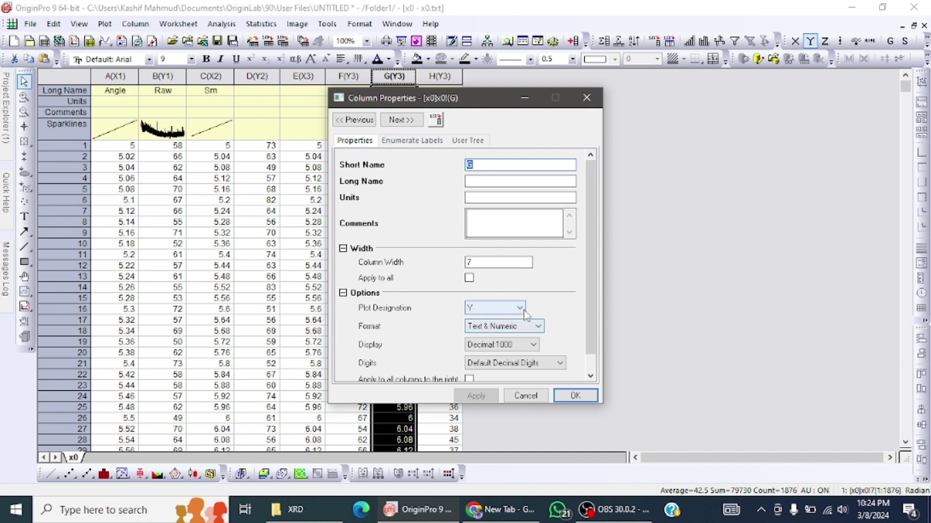
pyautogui.click(509, 308)
pyautogui.click(477, 396)
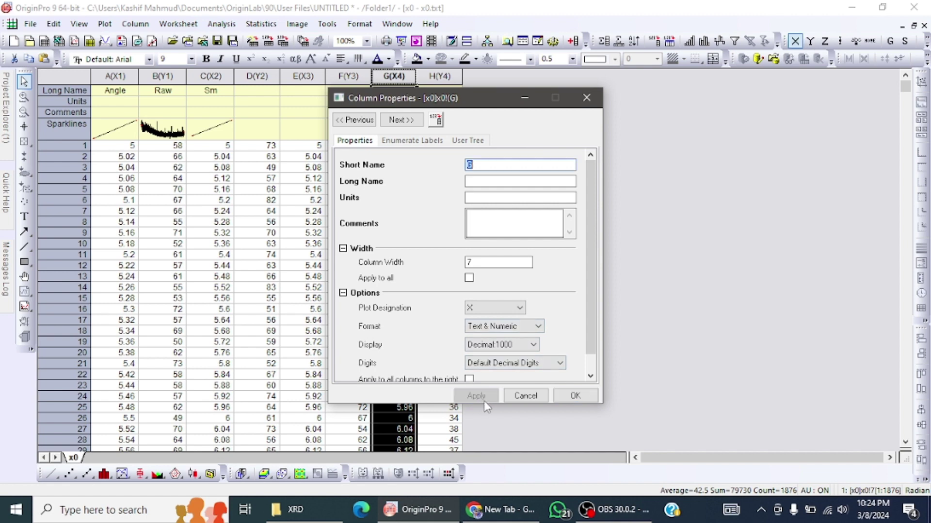
pyautogui.click(575, 396)
pyautogui.click(499, 130)
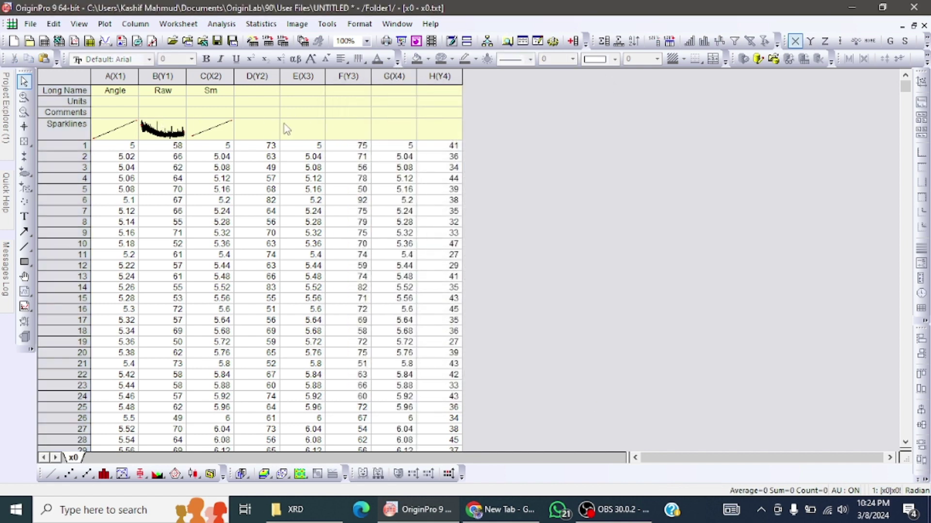
# Plot the whole sheet as Stack Lines by Y Offsets and delete the legend.
pyautogui.click(68, 72)
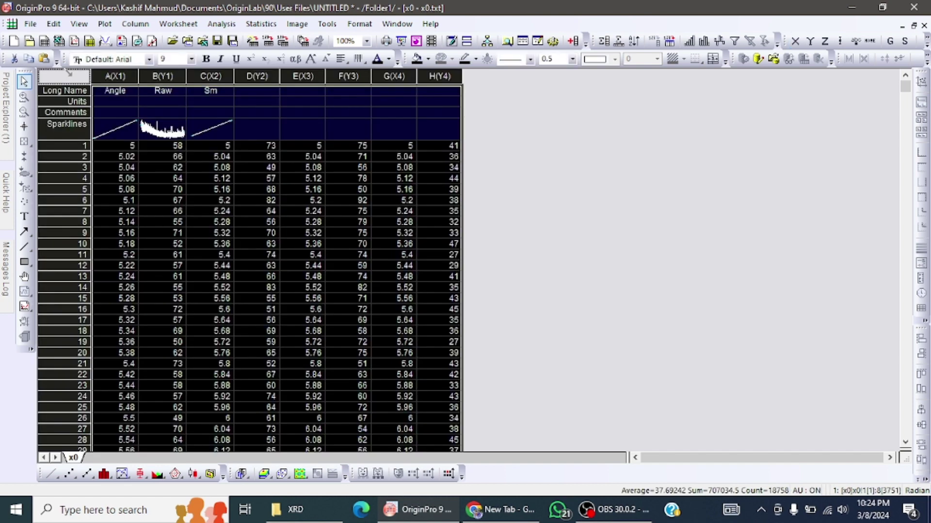
pyautogui.click(104, 24)
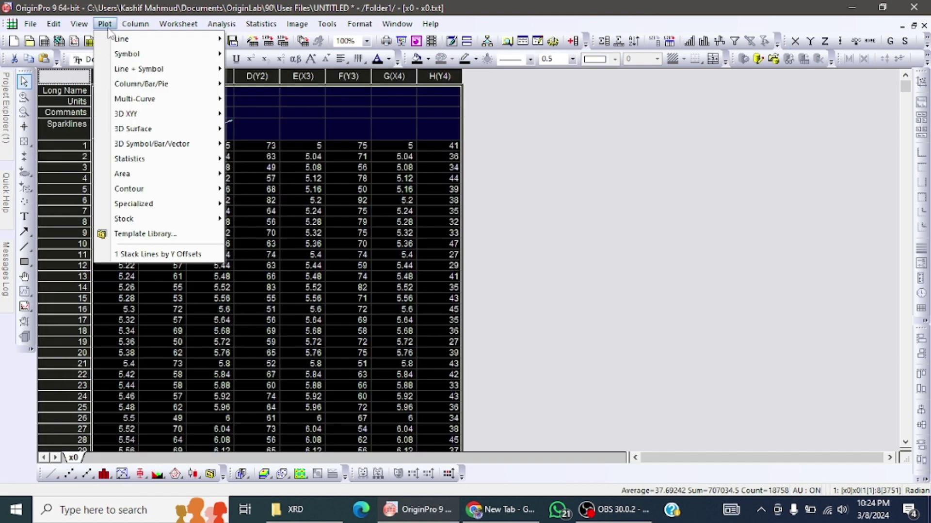
pyautogui.moveTo(135, 99)
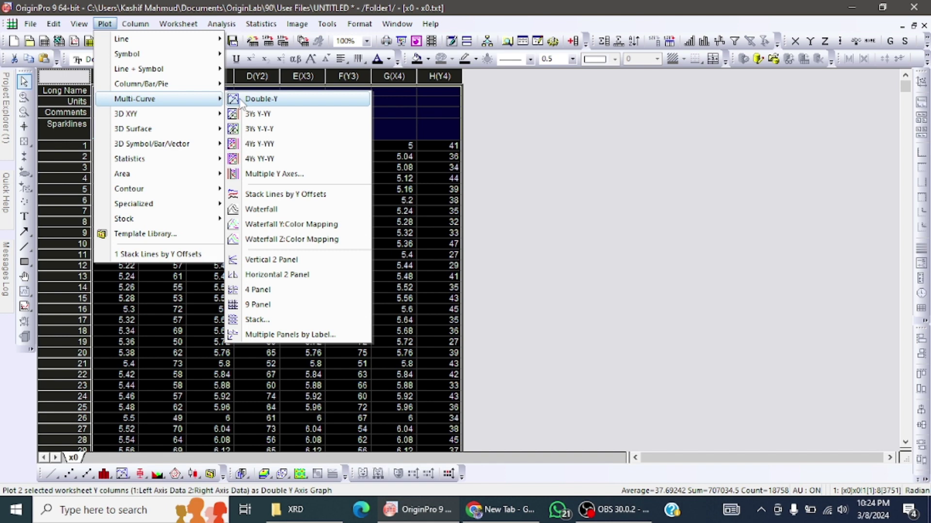
pyautogui.click(286, 194)
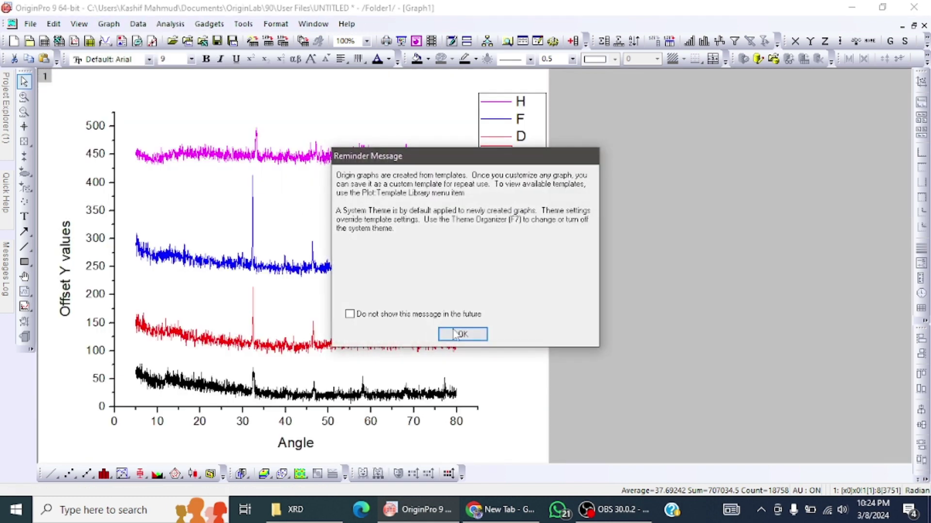
pyautogui.click(459, 333)
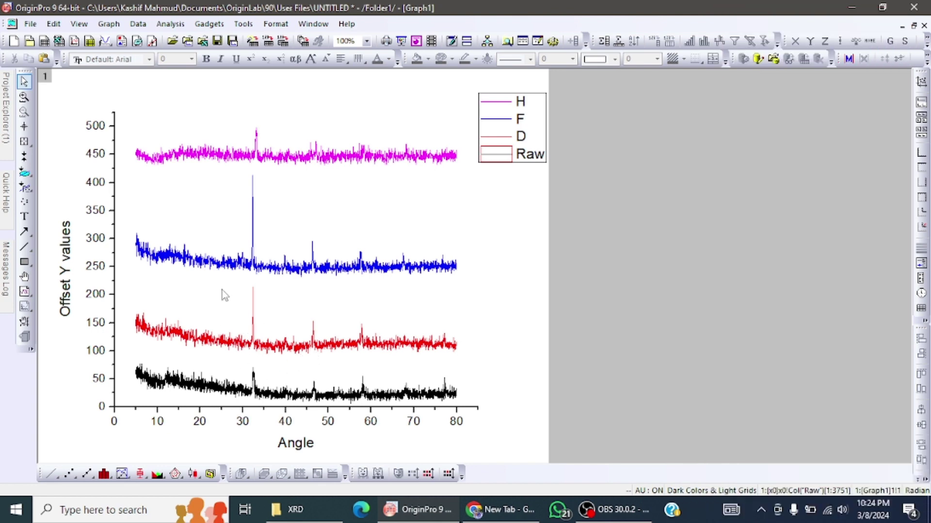
pyautogui.click(538, 127)
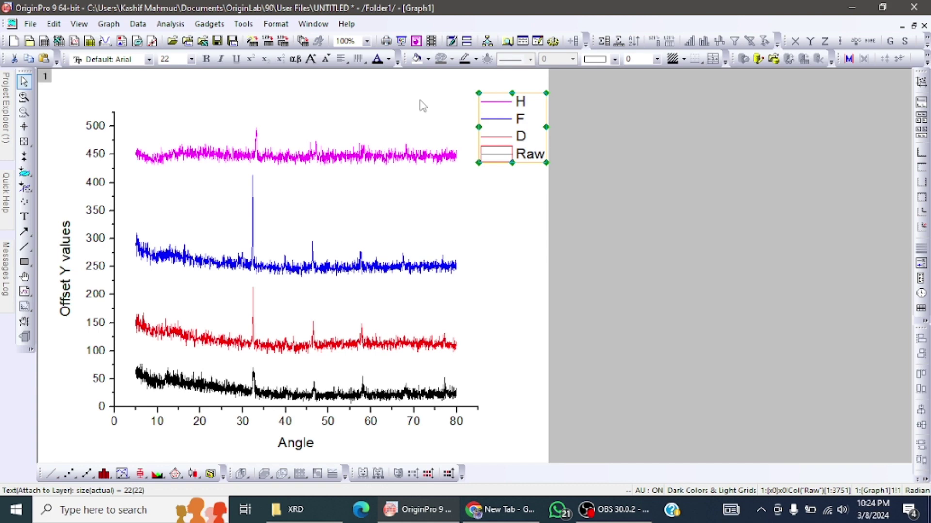
pyautogui.press('Delete')
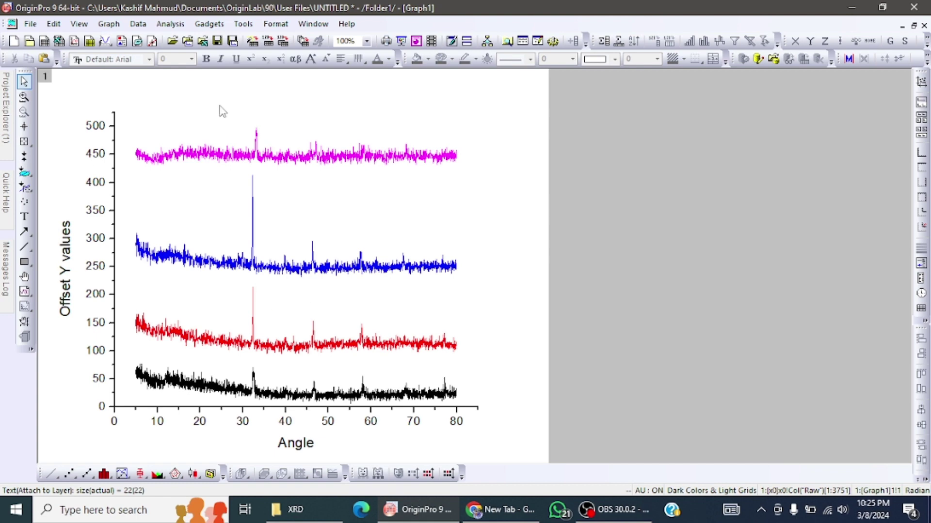
# Smooth the Raw pattern with Adjacent-Averaging using a 10-point window.
pyautogui.click(170, 24)
pyautogui.moveTo(204, 99)
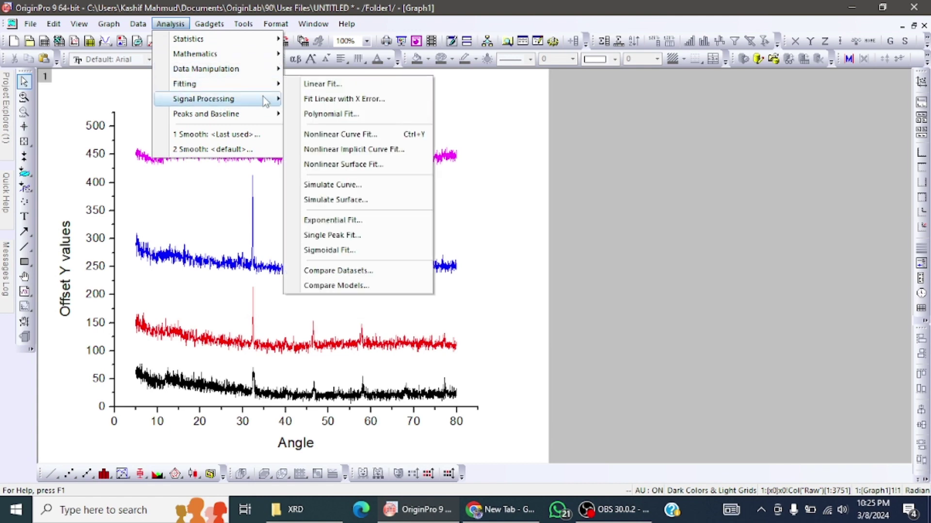
pyautogui.moveTo(318, 99)
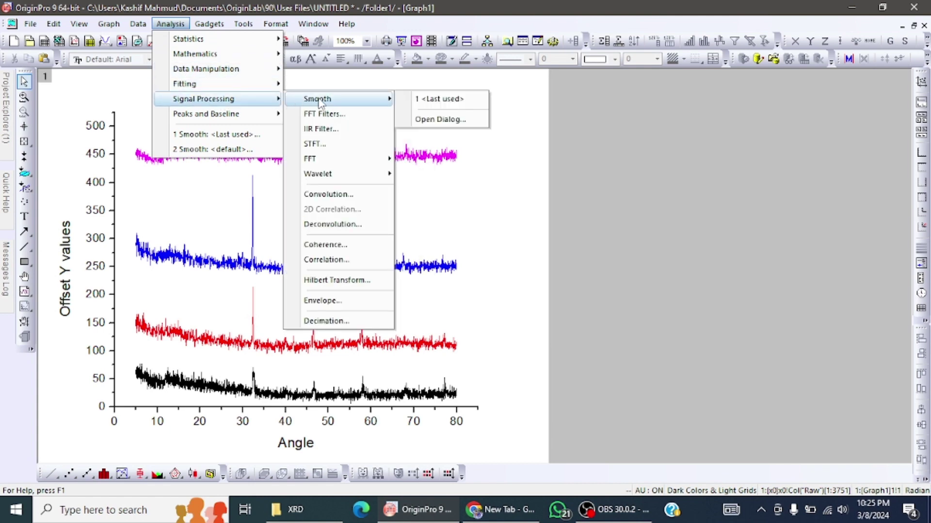
pyautogui.click(429, 125)
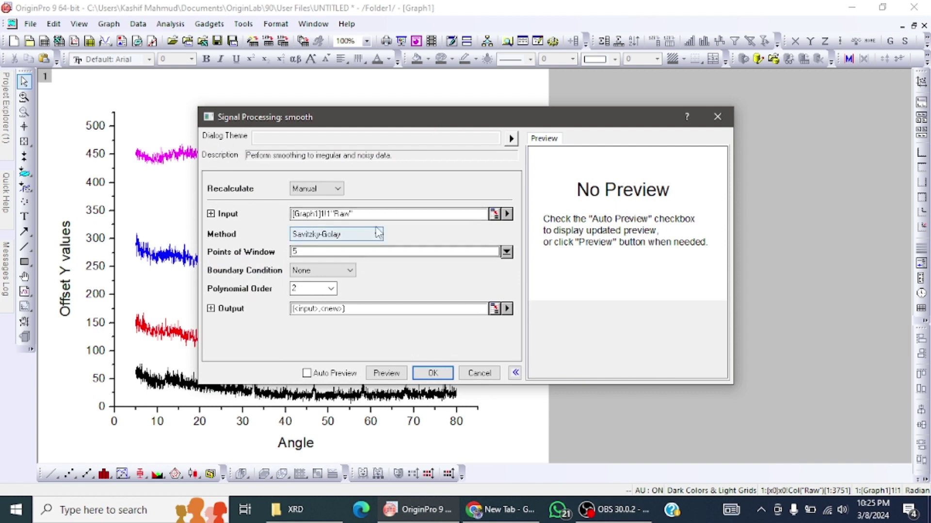
pyautogui.click(377, 233)
pyautogui.click(342, 252)
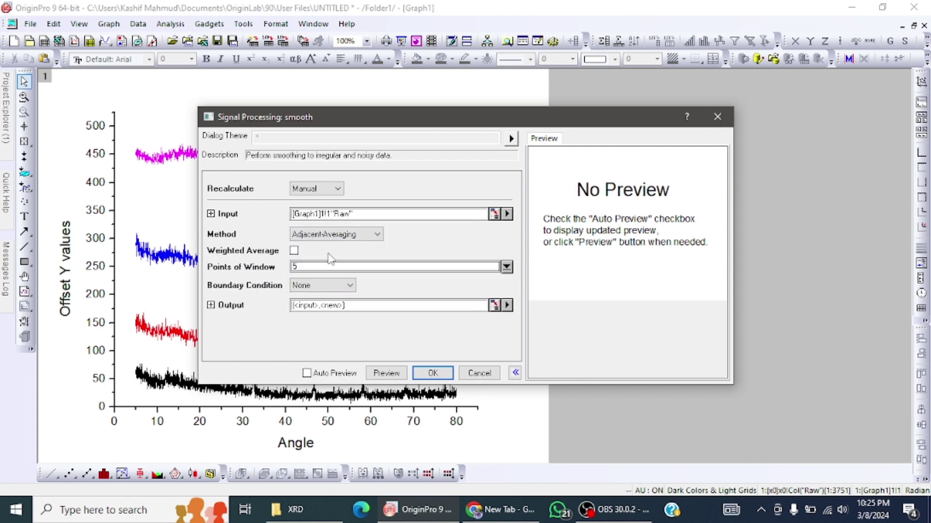
pyautogui.doubleClick(312, 268)
pyautogui.write('10')
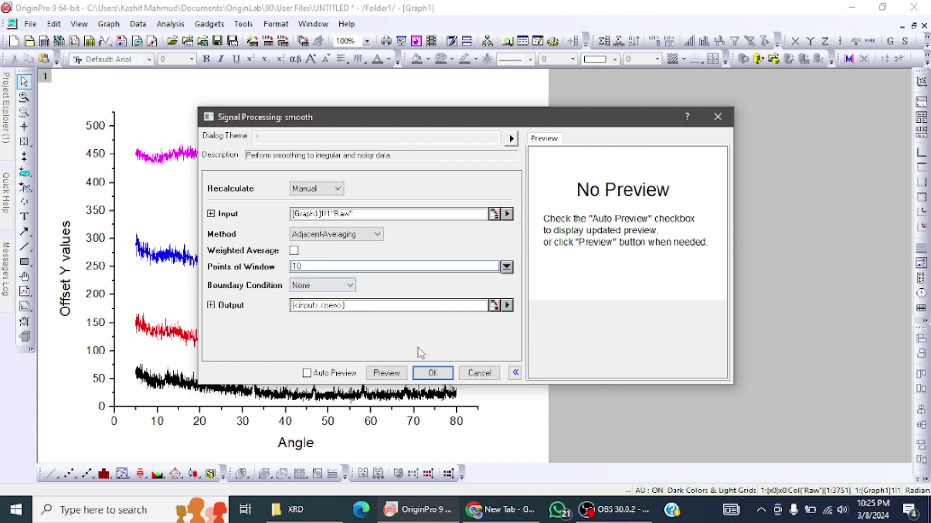
pyautogui.click(432, 373)
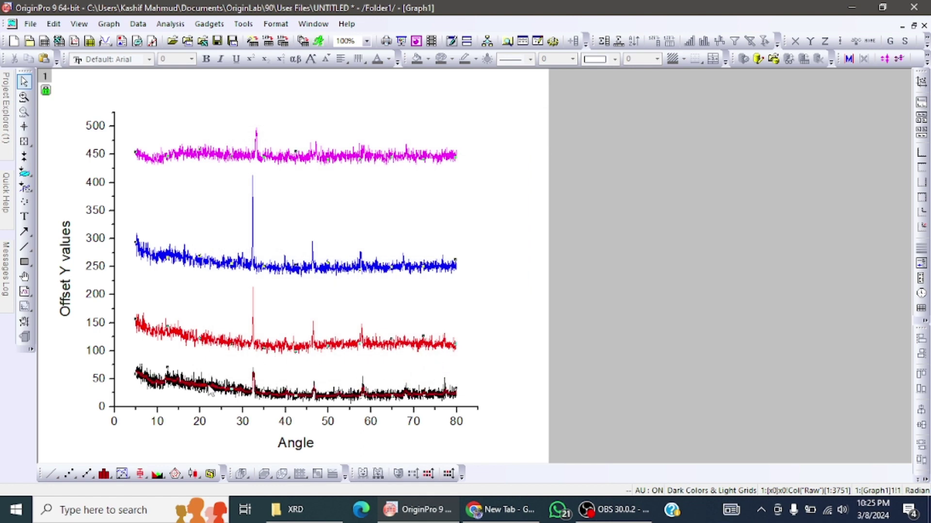
# Hide the noisy Angle/Raw curve from the graph in Plot Details.
pyautogui.doubleClick(211, 391)
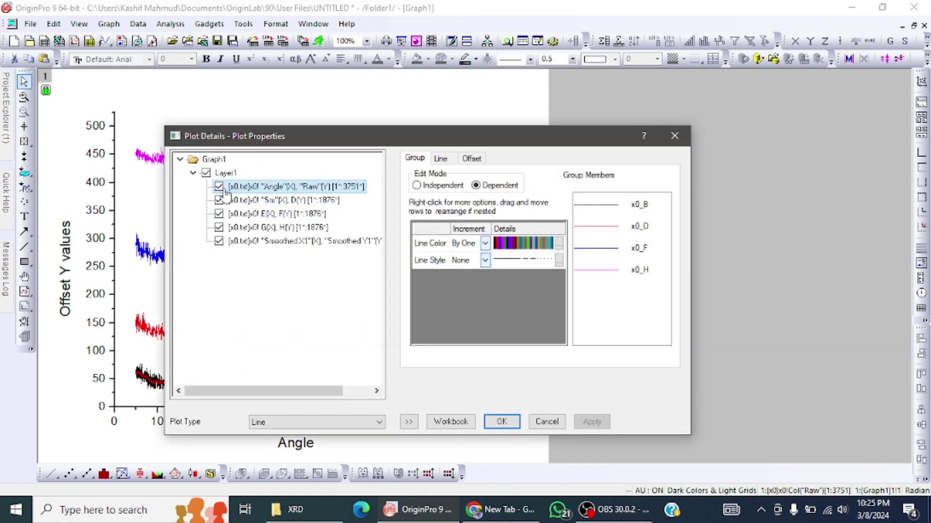
pyautogui.click(219, 187)
pyautogui.click(592, 422)
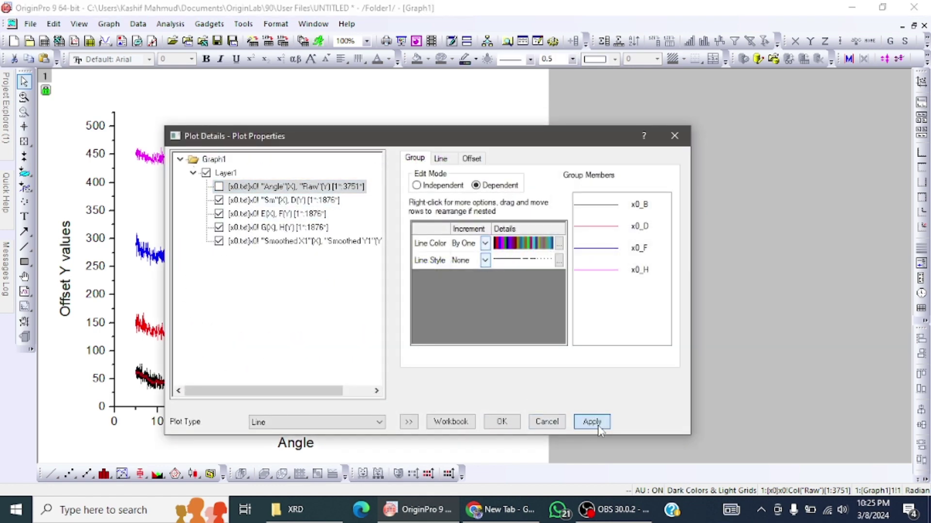
pyautogui.click(533, 423)
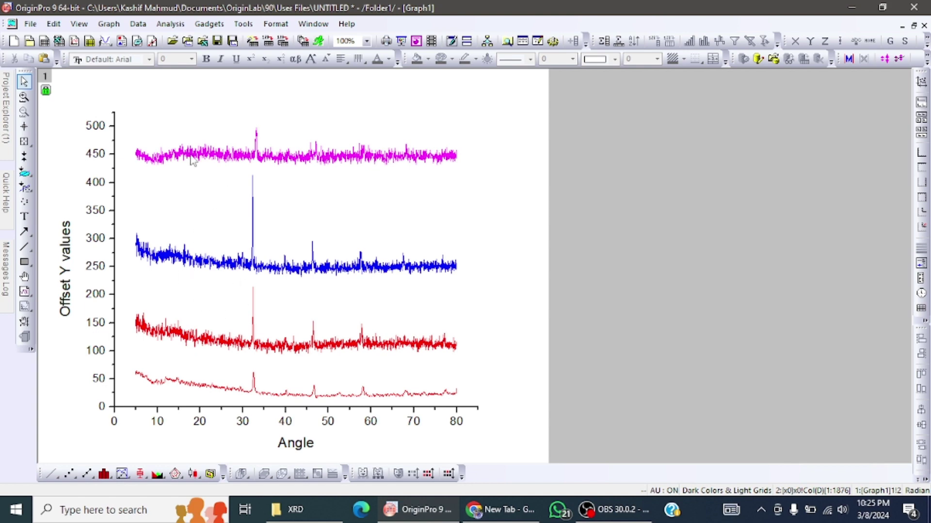
# Switch to the x0 worksheet via the Window menu and select columns C and D.
pyautogui.click(313, 23)
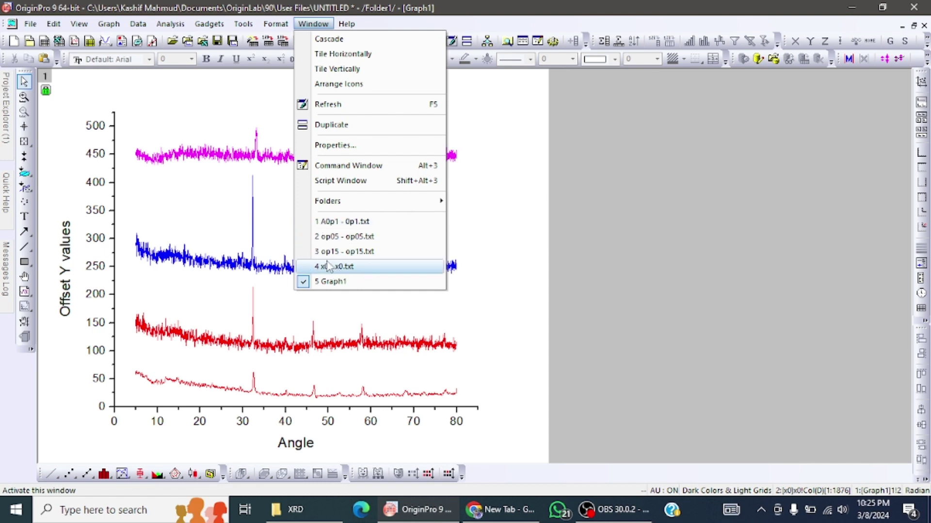
pyautogui.click(352, 269)
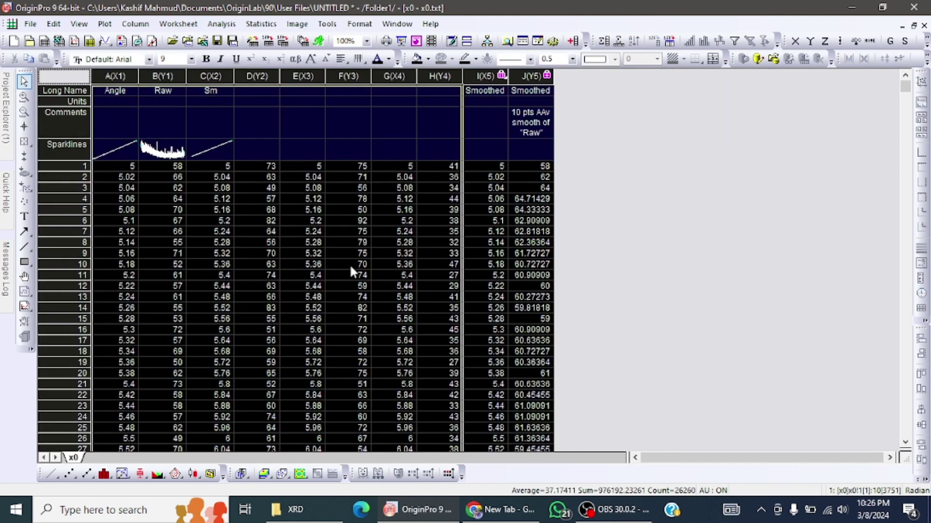
pyautogui.click(586, 173)
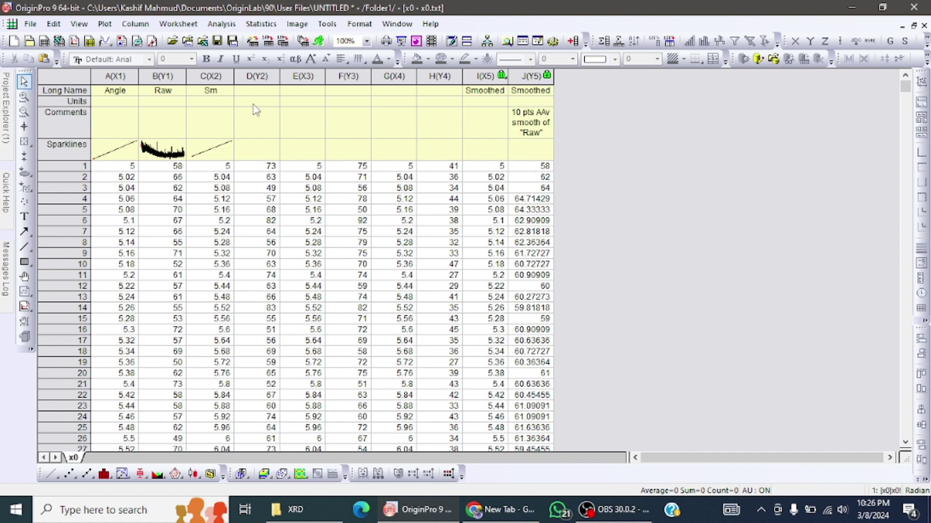
pyautogui.moveTo(209, 77); pyautogui.dragTo(249, 77)
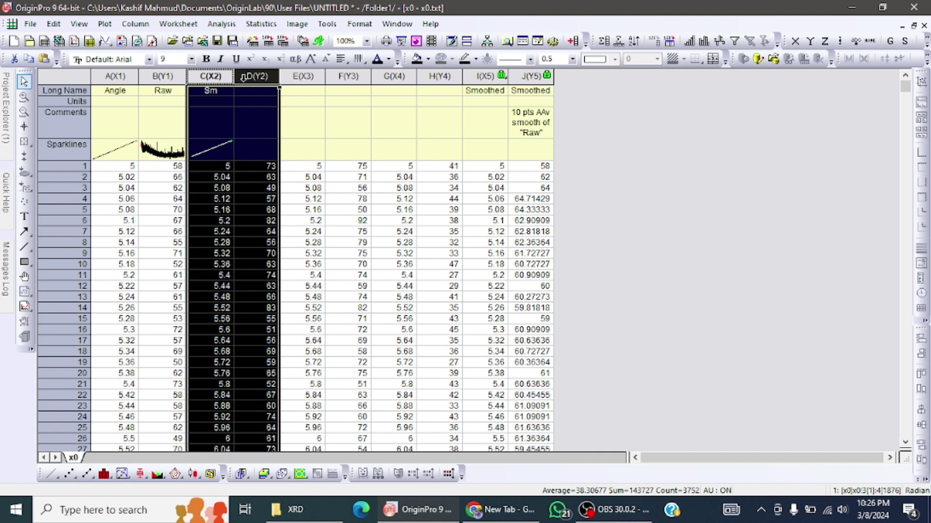
# Run a 10-point Adjacent-Averaging smooth on column D, then select columns E and F.
pyautogui.click(221, 26)
pyautogui.moveTo(255, 83)
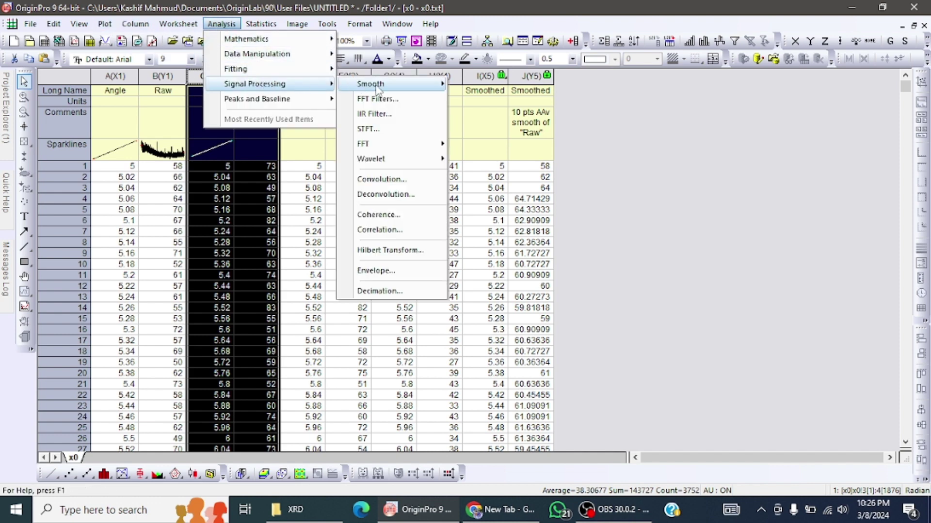
pyautogui.moveTo(393, 84)
pyautogui.click(489, 104)
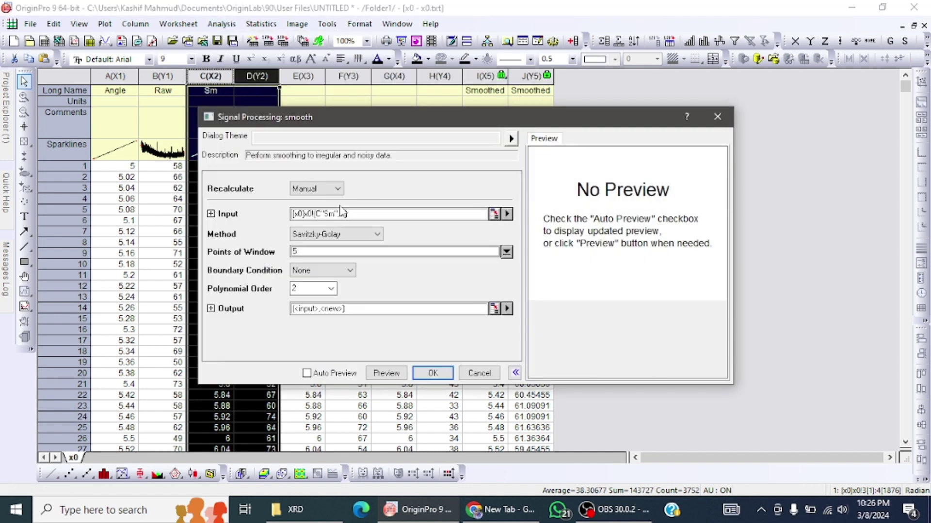
pyautogui.click(335, 235)
pyautogui.click(316, 267)
pyautogui.write('10')
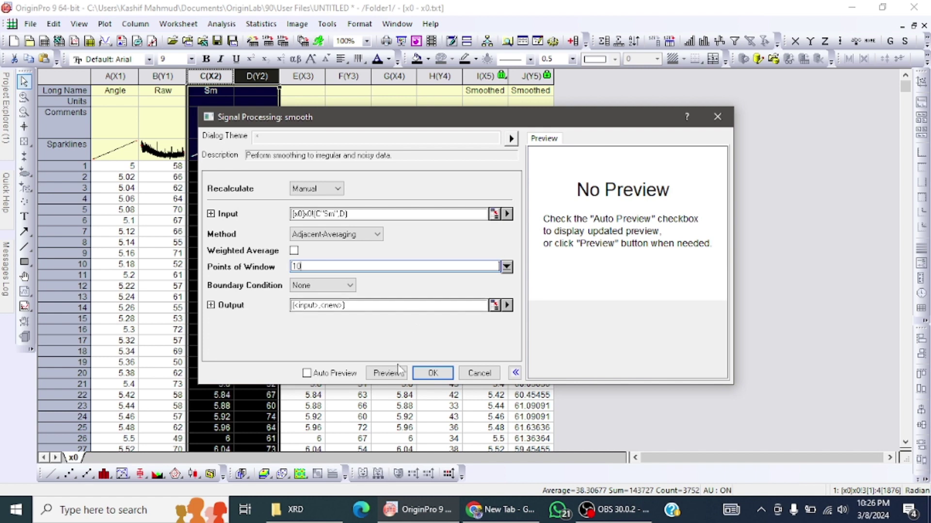
pyautogui.click(429, 373)
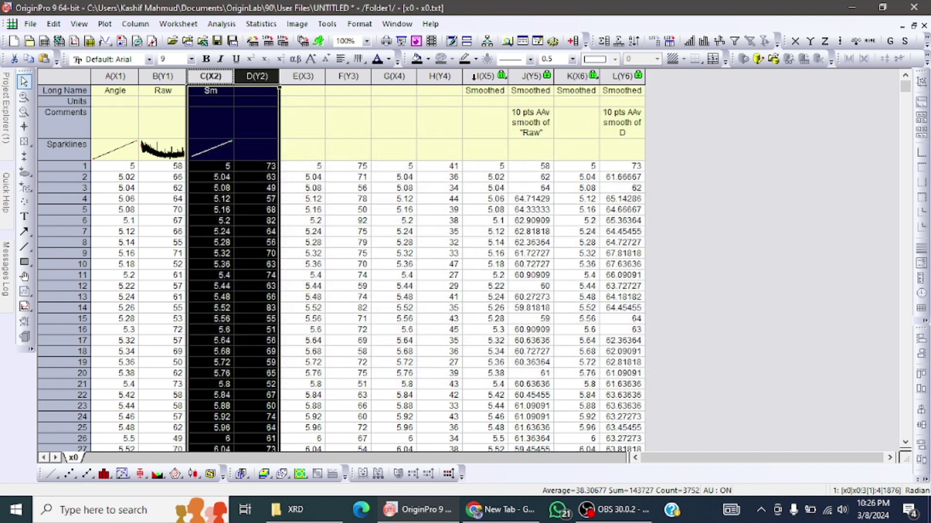
pyautogui.moveTo(304, 80); pyautogui.dragTo(348, 77)
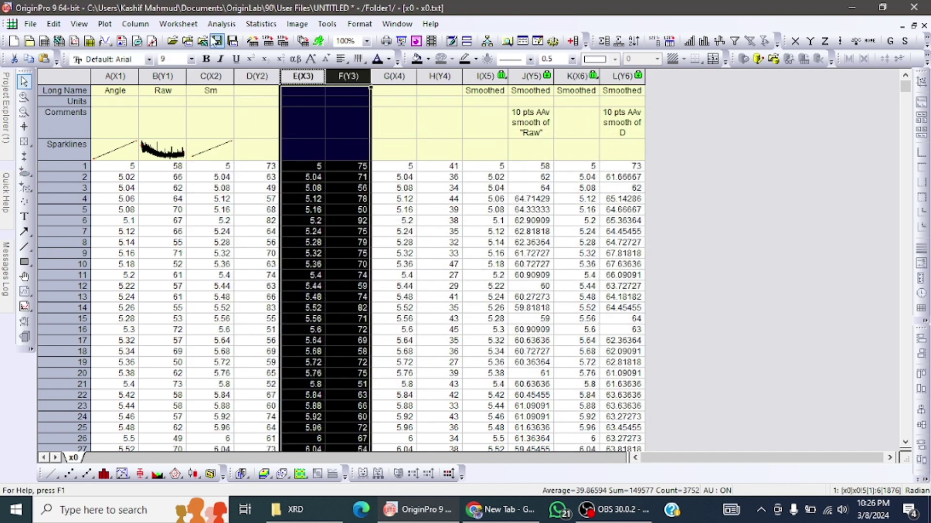
# Run a 10-point Adjacent-Averaging smooth on column F into new columns M and N.
pyautogui.click(221, 23)
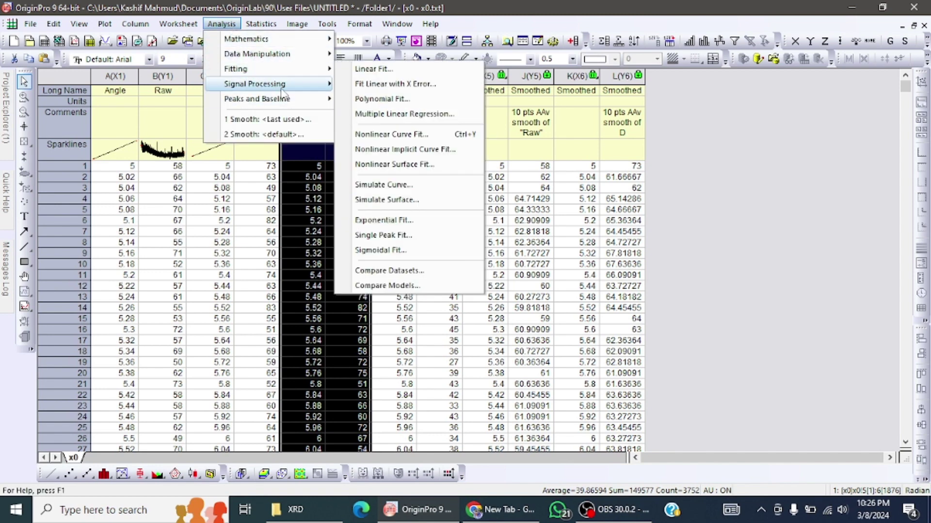
pyautogui.moveTo(255, 84)
pyautogui.moveTo(368, 84)
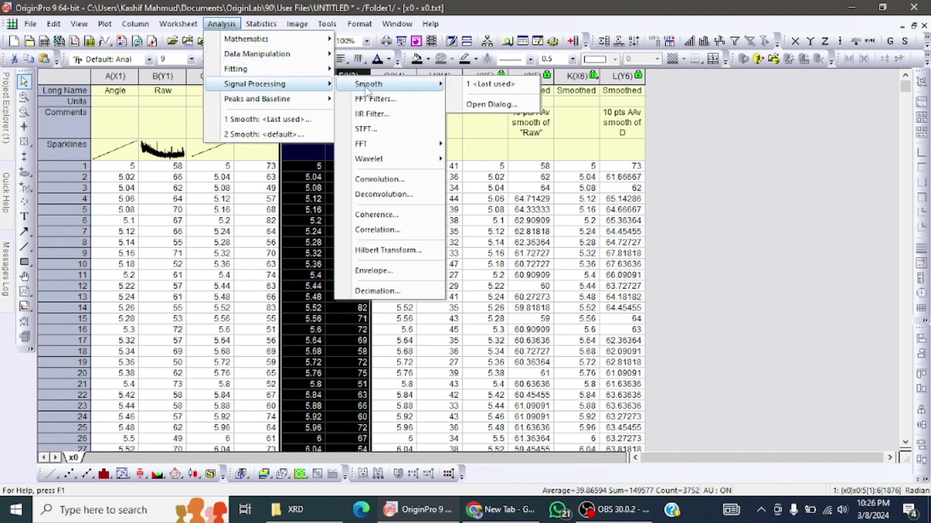
pyautogui.click(491, 104)
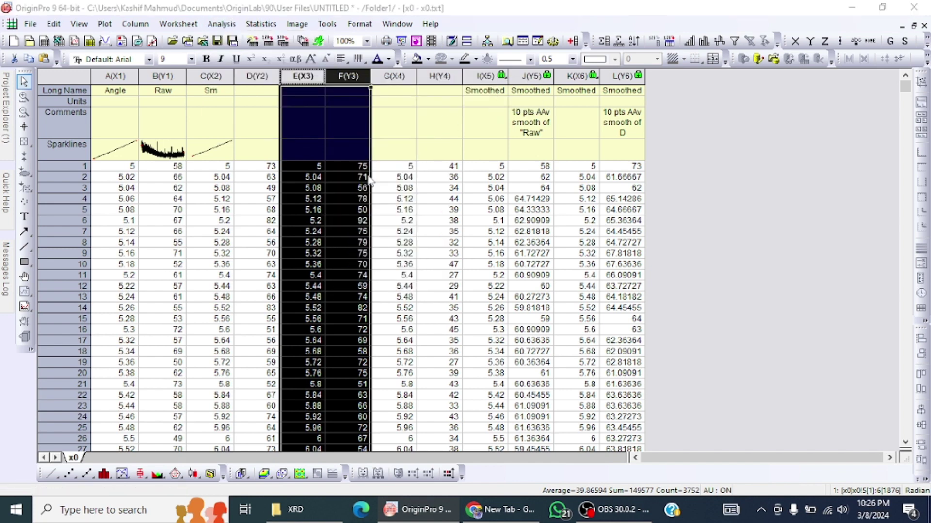
pyautogui.click(359, 236)
pyautogui.click(333, 254)
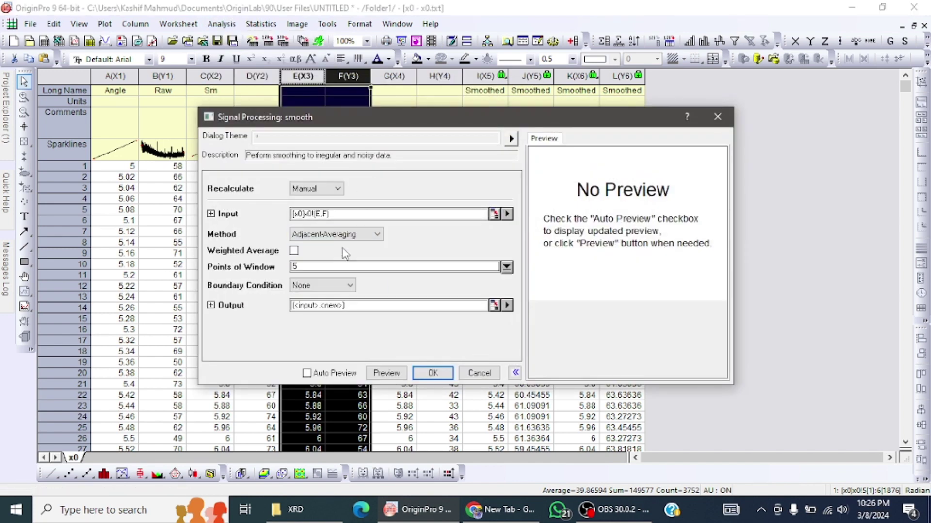
pyautogui.doubleClick(308, 266)
pyautogui.click(432, 372)
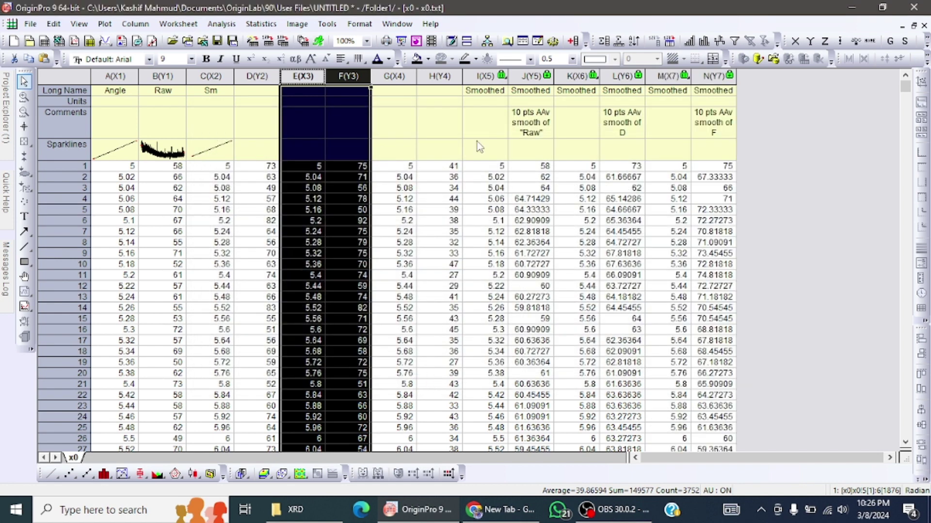
# Select columns G and H and run a 10-point Adjacent-Averaging smooth of column H into columns O and P.
pyautogui.moveTo(393, 77); pyautogui.dragTo(439, 76)
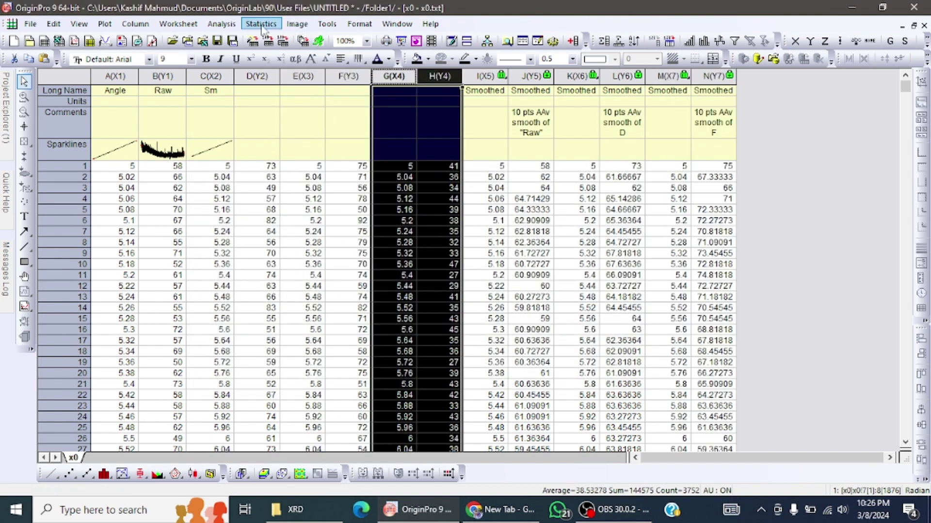
pyautogui.click(235, 25)
pyautogui.moveTo(255, 83)
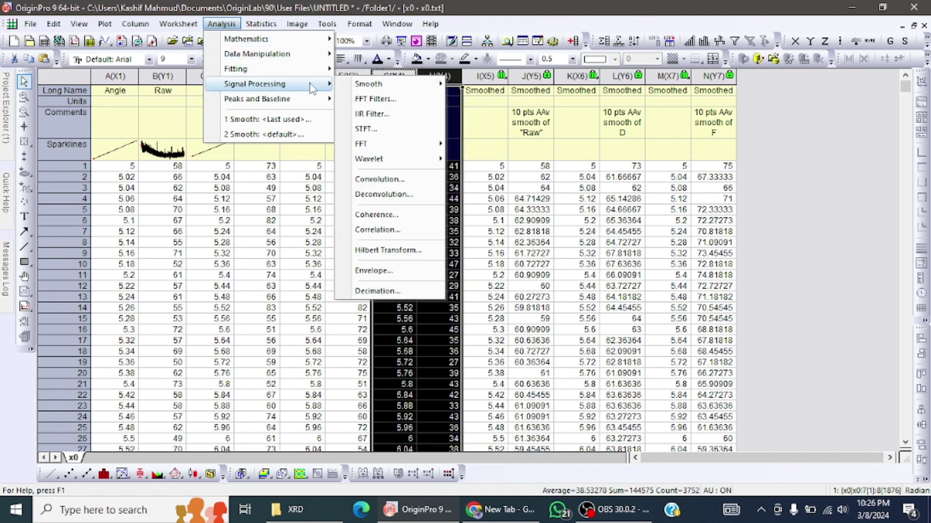
pyautogui.click(491, 104)
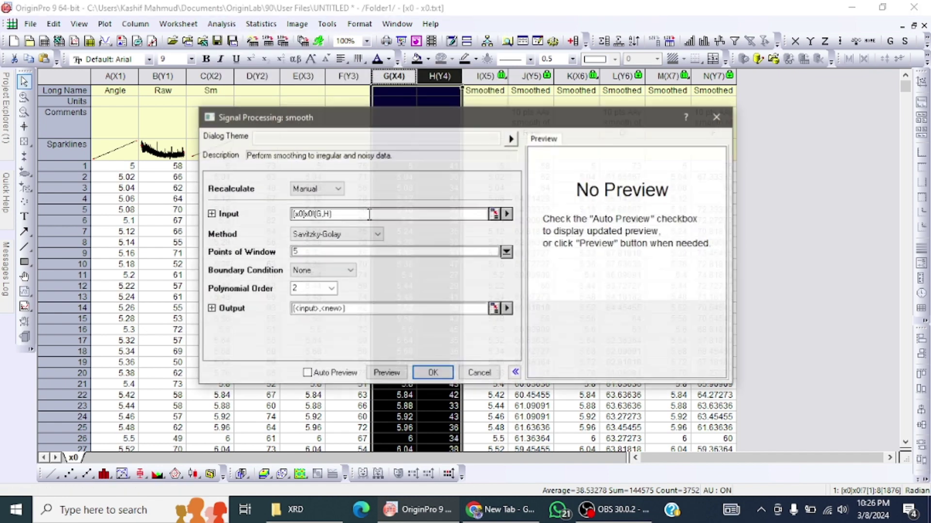
pyautogui.click(342, 234)
pyautogui.click(348, 250)
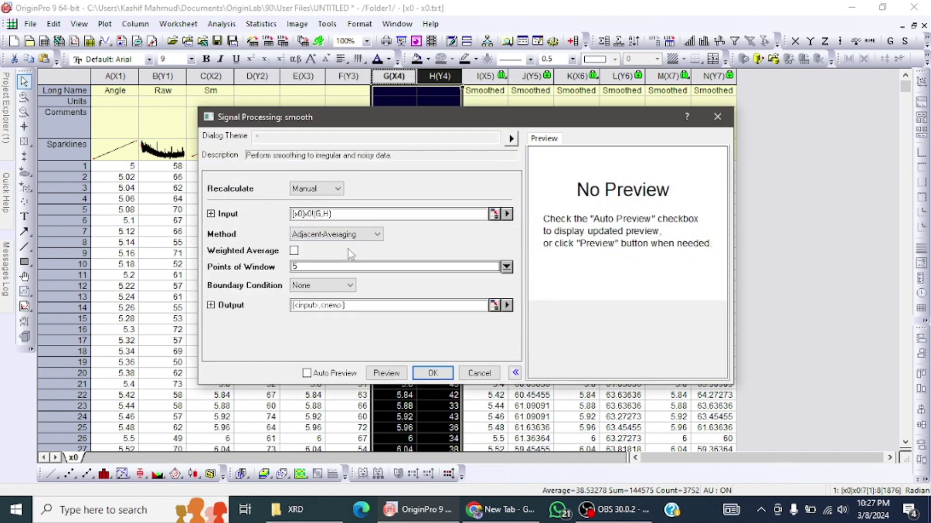
pyautogui.click(325, 267)
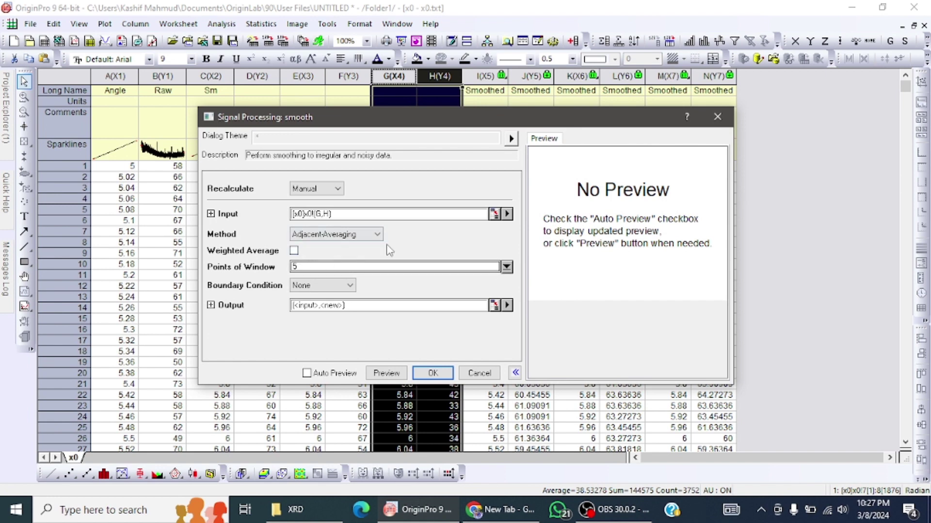
pyautogui.doubleClick(315, 267)
pyautogui.write('10')
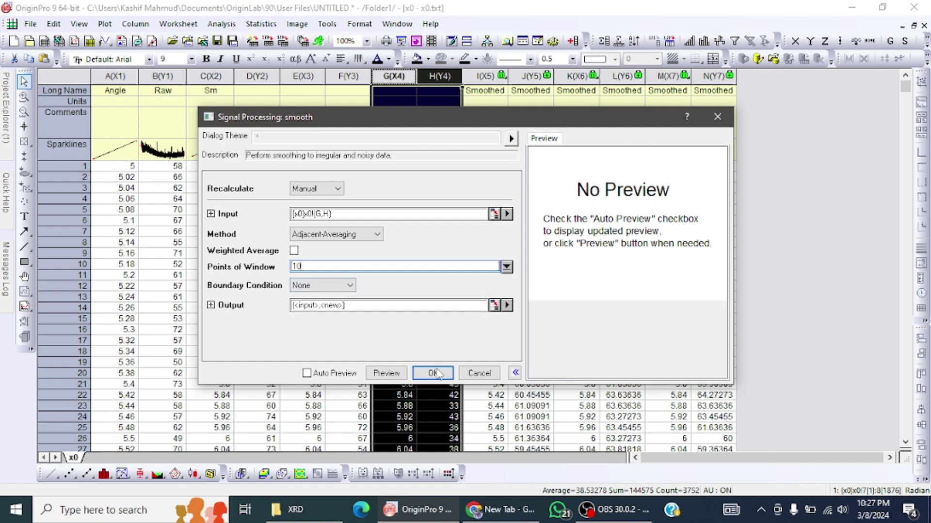
pyautogui.click(432, 373)
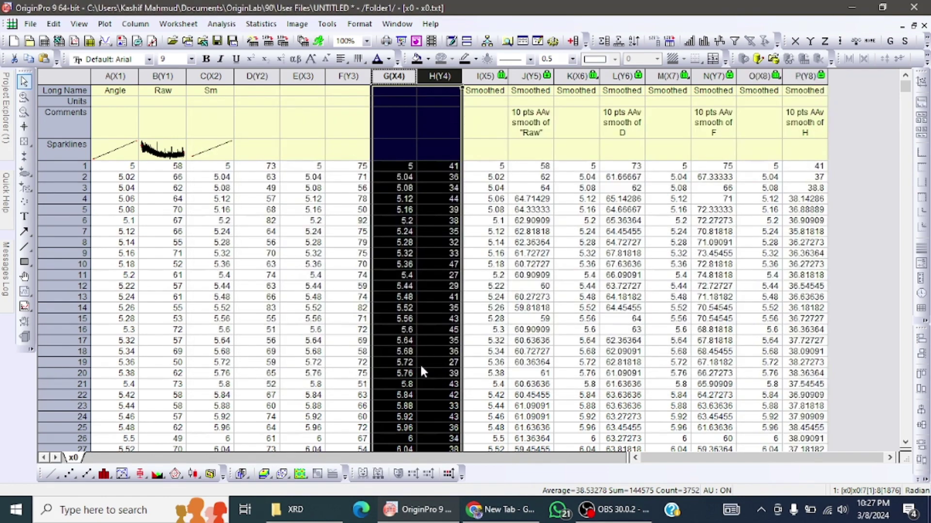
# Clear the selection and select the eight smoothed columns I through P.
pyautogui.click(506, 156)
pyautogui.click(443, 77)
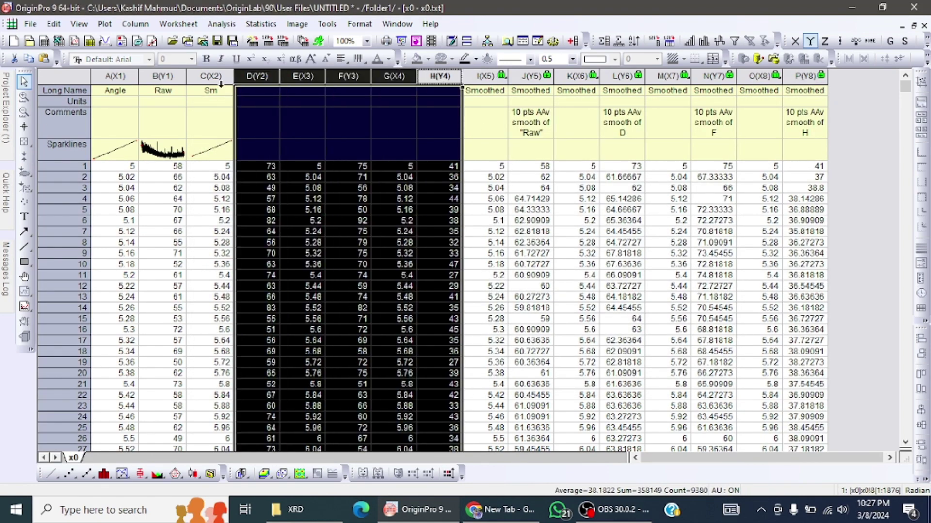
pyautogui.moveTo(451, 80); pyautogui.dragTo(118, 85)
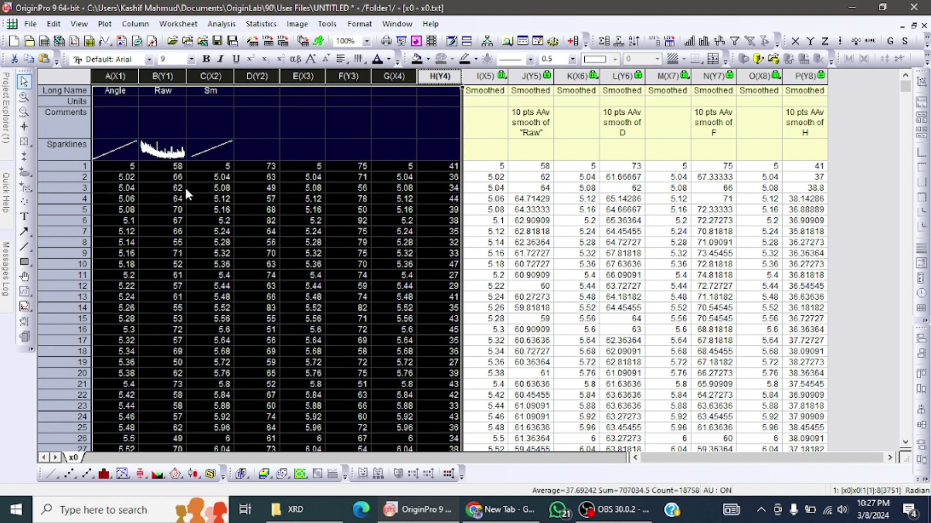
pyautogui.moveTo(487, 77); pyautogui.dragTo(797, 78)
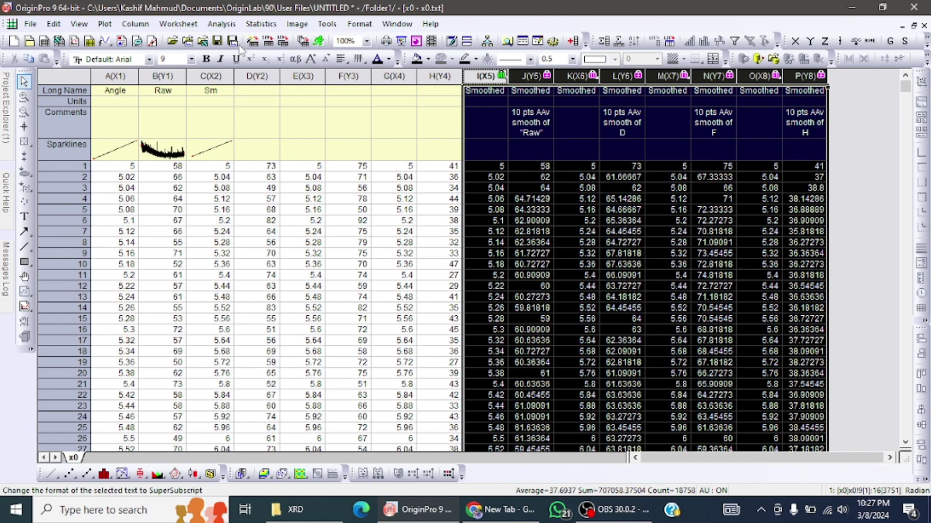
# Plot the smoothed columns as Stack Lines by Y Offsets (Graph2), dismissing the reminder and Plot Details.
pyautogui.click(106, 23)
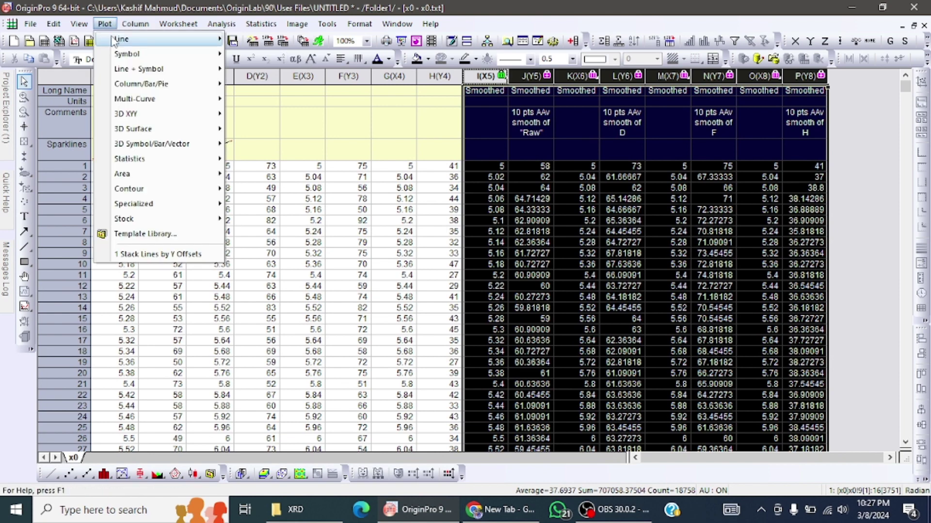
pyautogui.moveTo(135, 99)
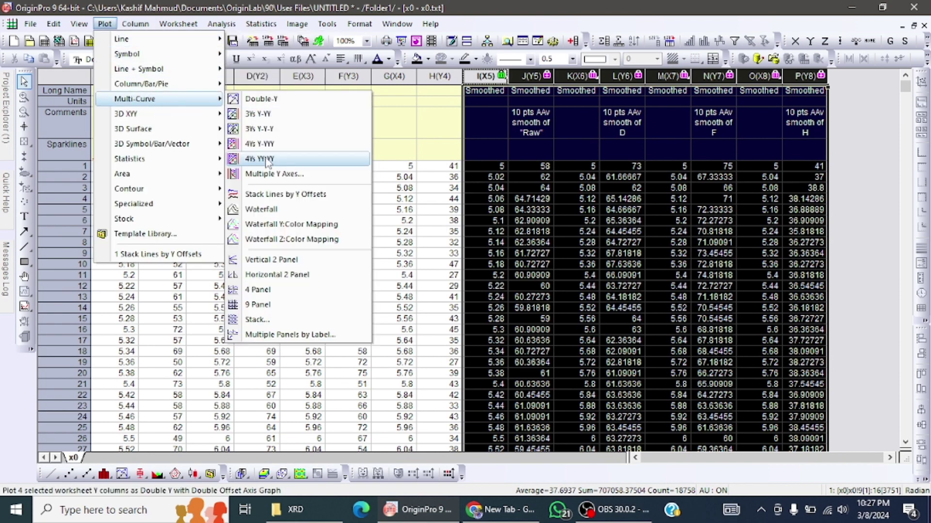
pyautogui.click(291, 197)
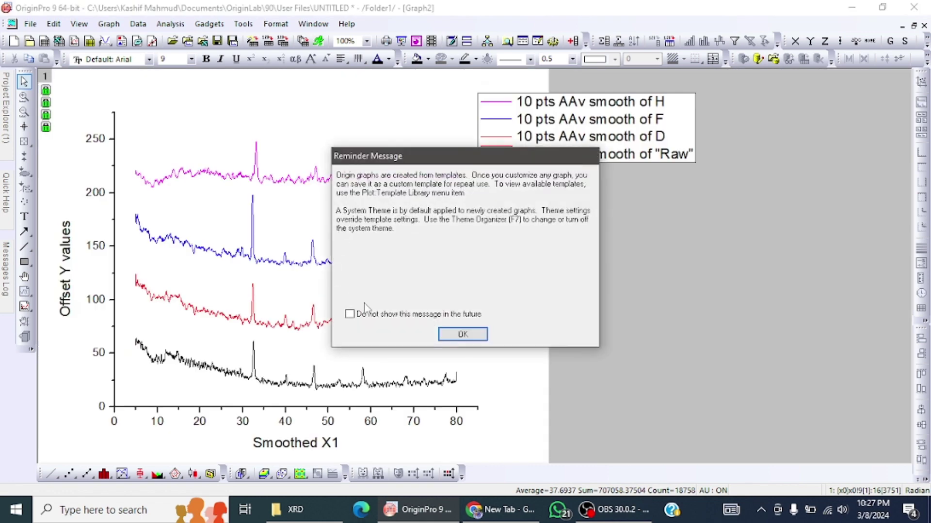
pyautogui.click(465, 335)
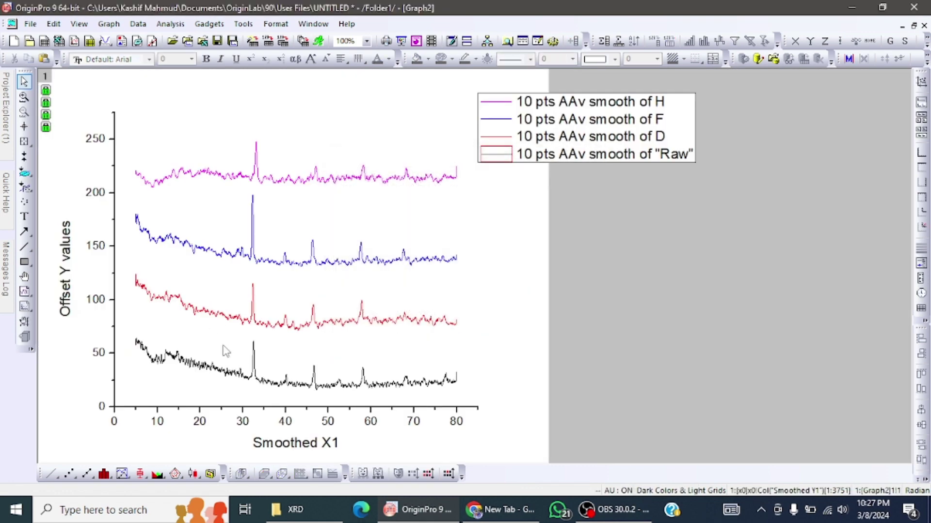
pyautogui.doubleClick(235, 410)
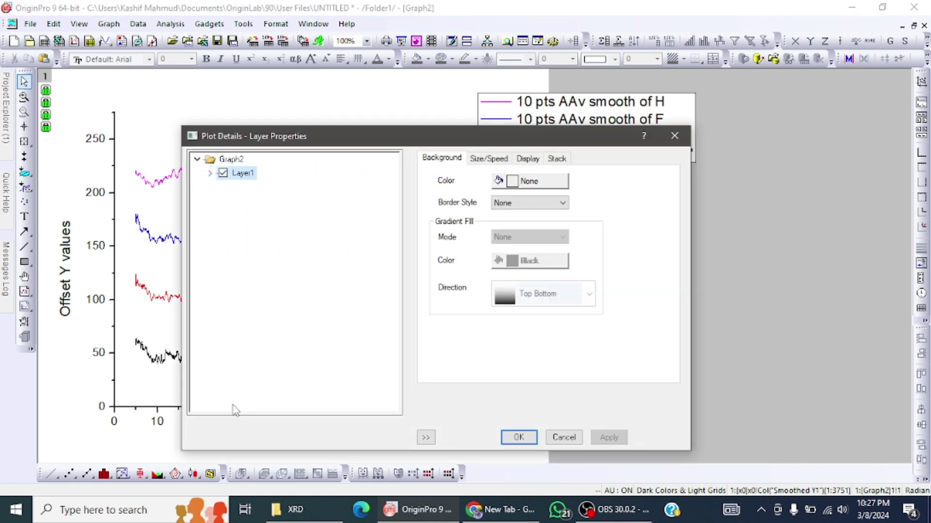
pyautogui.click(675, 141)
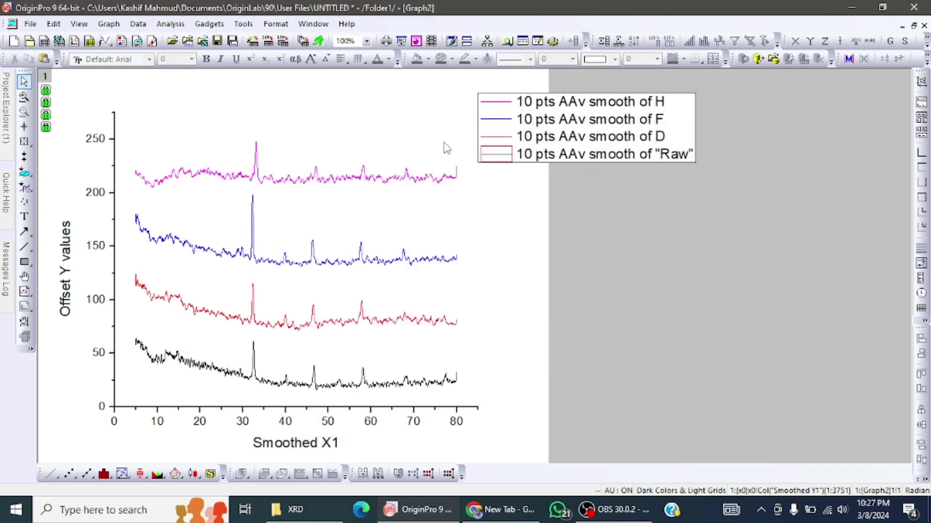
pyautogui.click(324, 25)
pyautogui.click(321, 283)
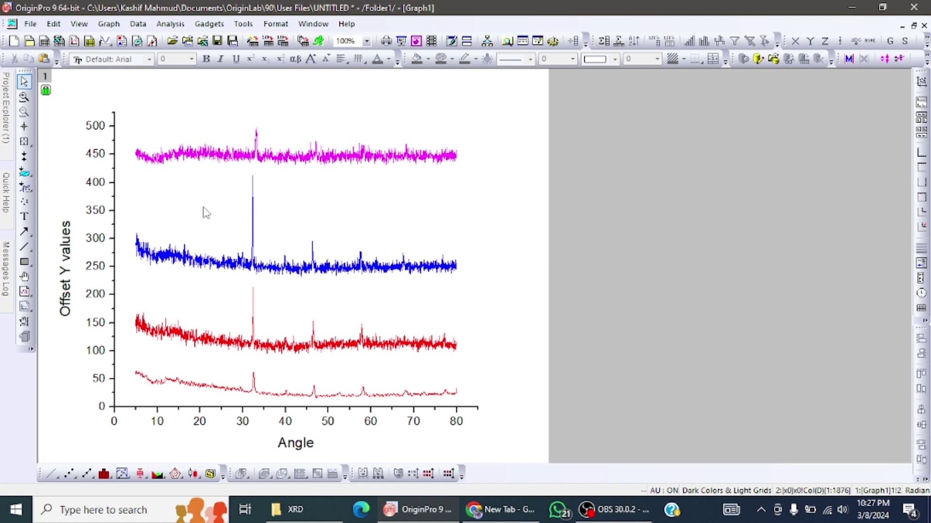
pyautogui.click(315, 24)
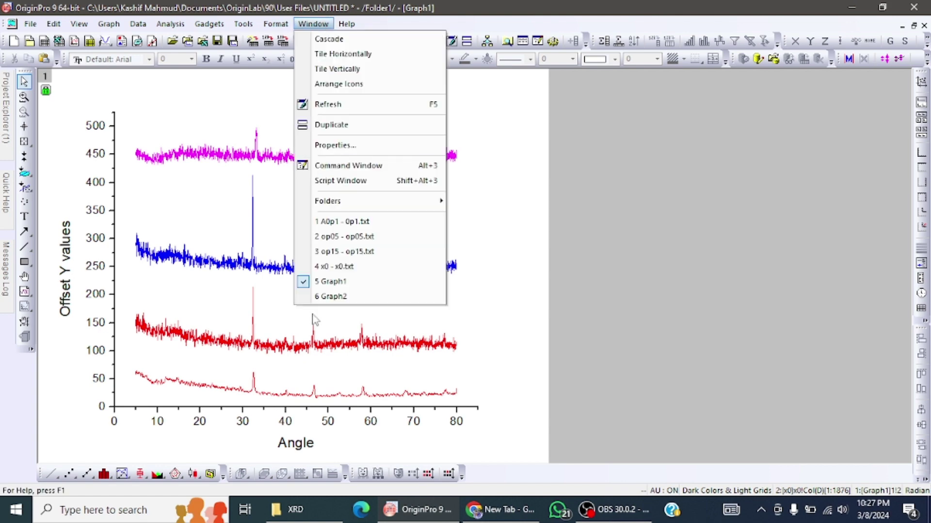
pyautogui.click(331, 297)
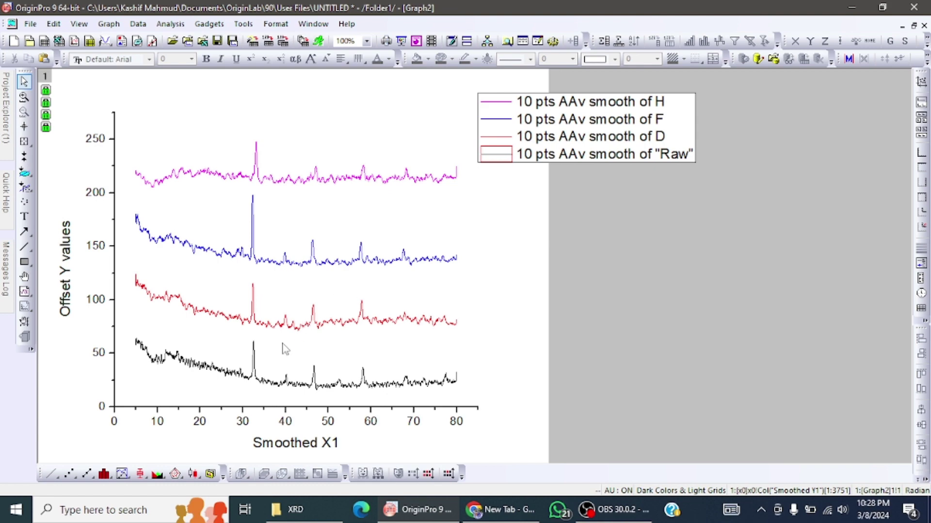
# Set Graph2's X axis scale From 20 To 80 and apply it.
pyautogui.doubleClick(245, 411)
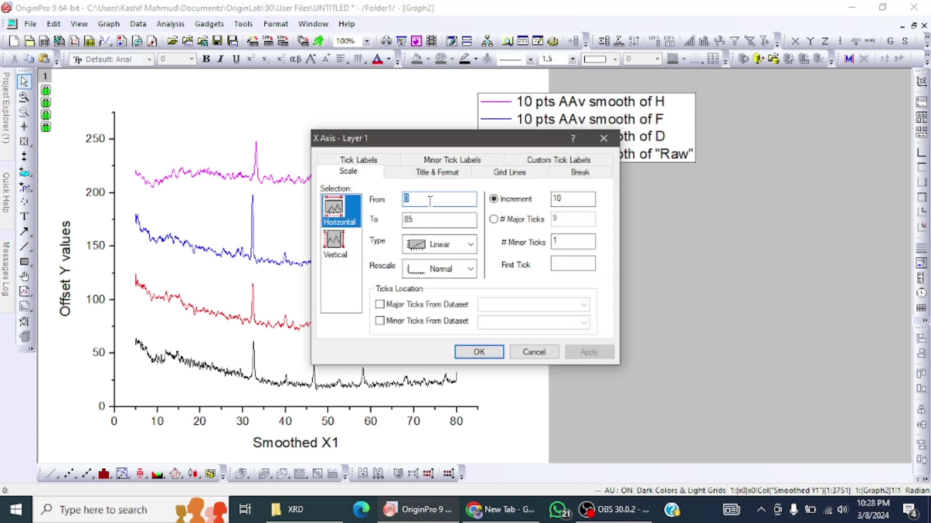
pyautogui.write('2')
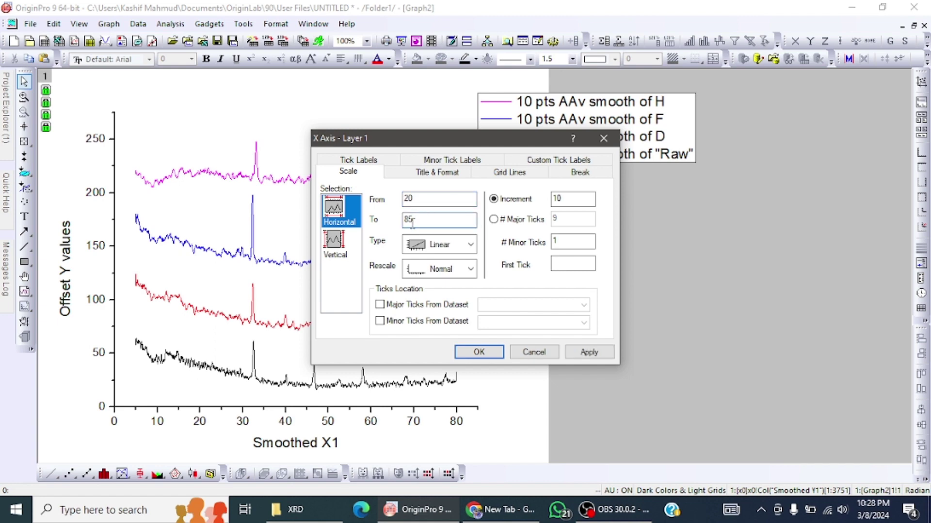
pyautogui.click(585, 353)
pyautogui.click(478, 352)
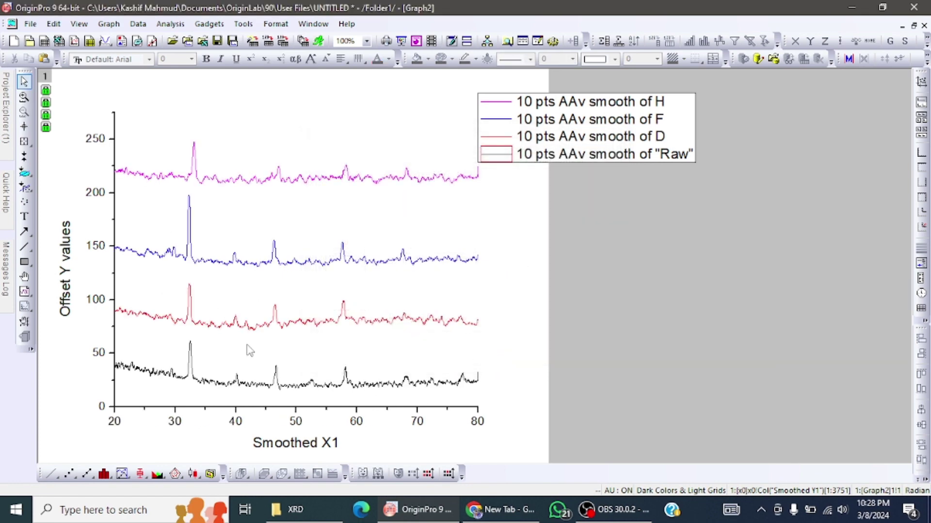
# Add top and right axes to the layer and delete both of their axis titles.
pyautogui.click(352, 237)
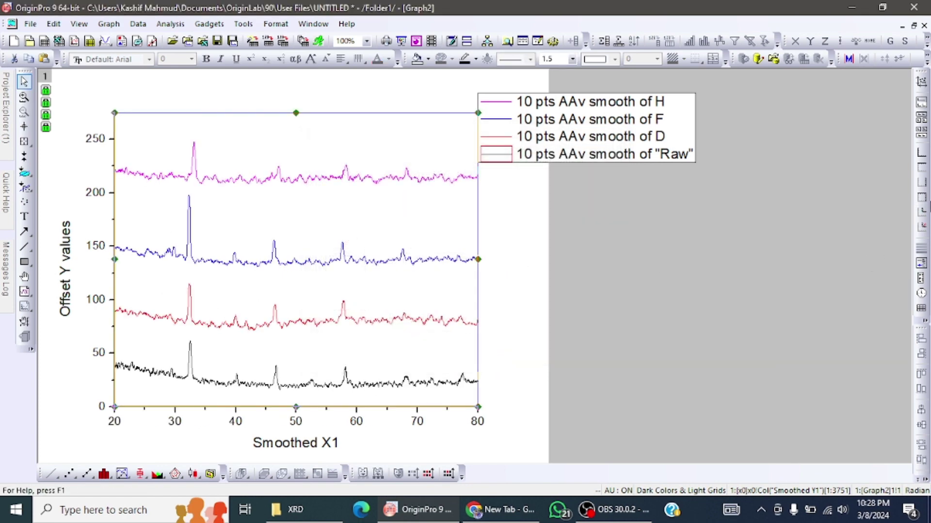
pyautogui.click(922, 199)
pyautogui.click(512, 251)
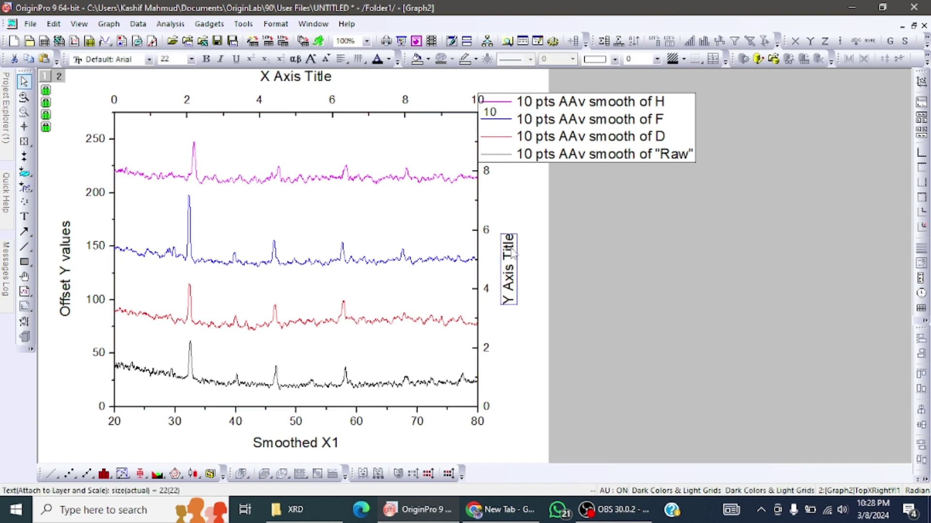
pyautogui.press('Delete')
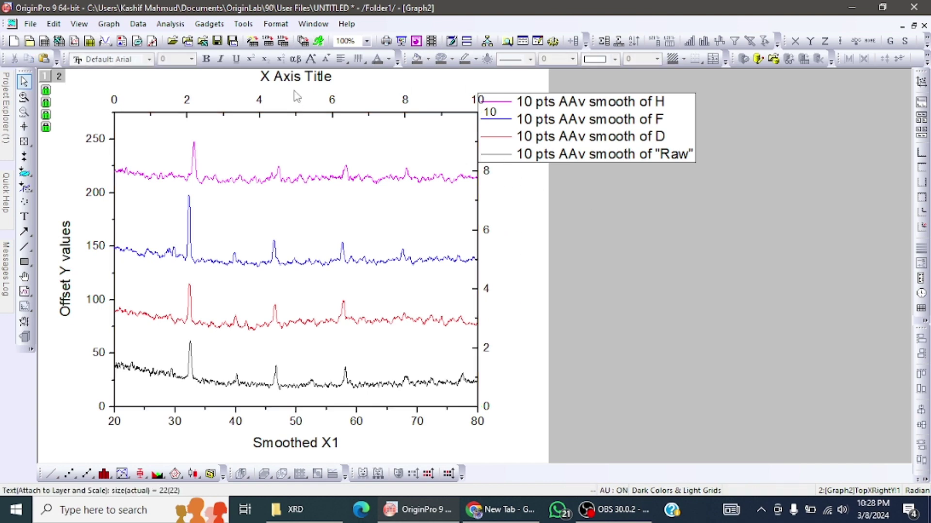
pyautogui.click(297, 85)
pyautogui.press('Delete')
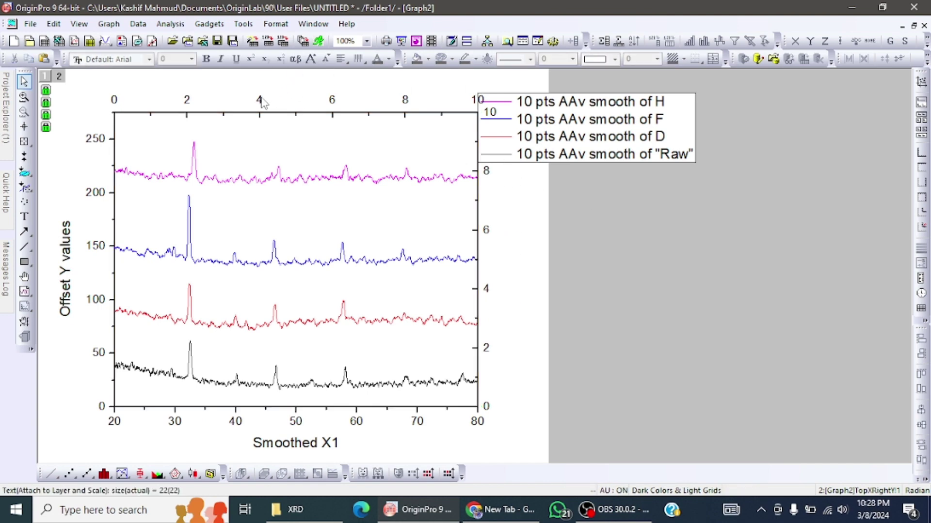
# Delete the top-axis tick labels and the legend.
pyautogui.click(260, 103)
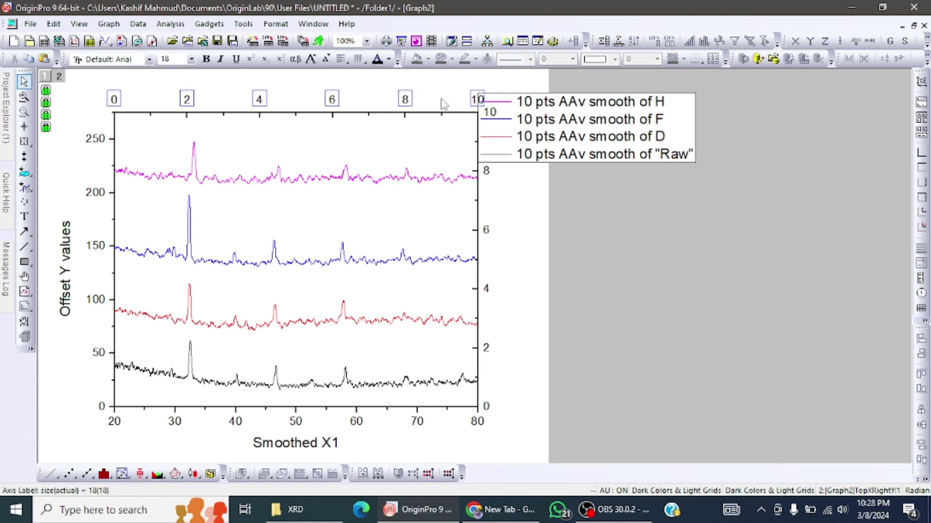
pyautogui.press('Delete')
pyautogui.click(677, 128)
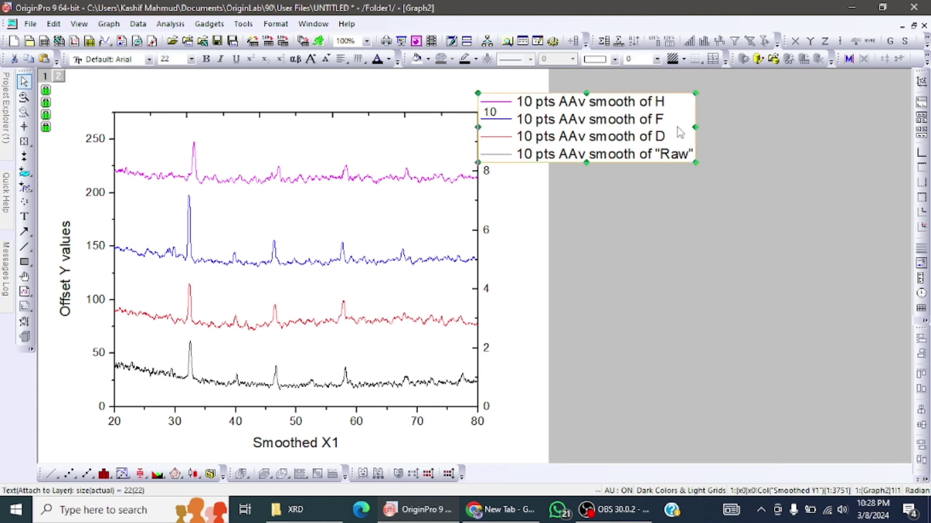
pyautogui.press('Delete')
# Delete the right-axis tick labels.
pyautogui.click(491, 114)
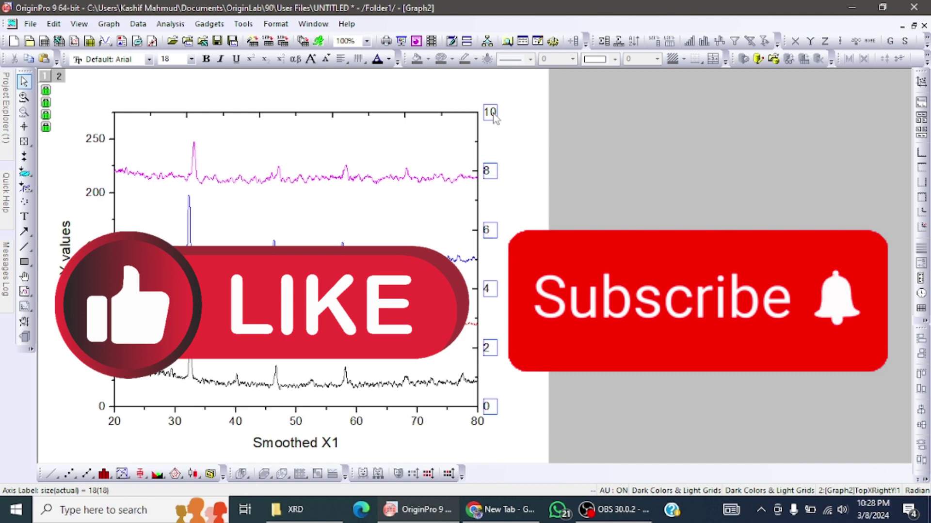
pyautogui.press('Delete')
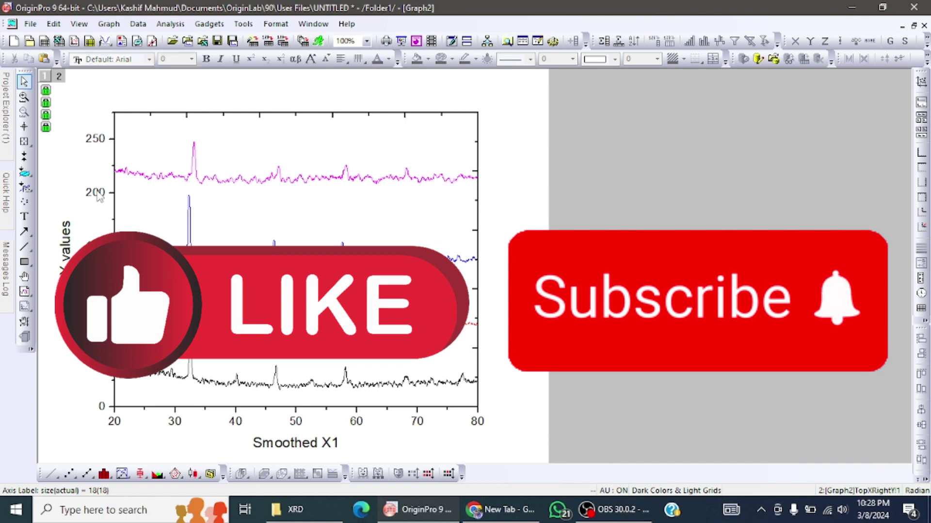